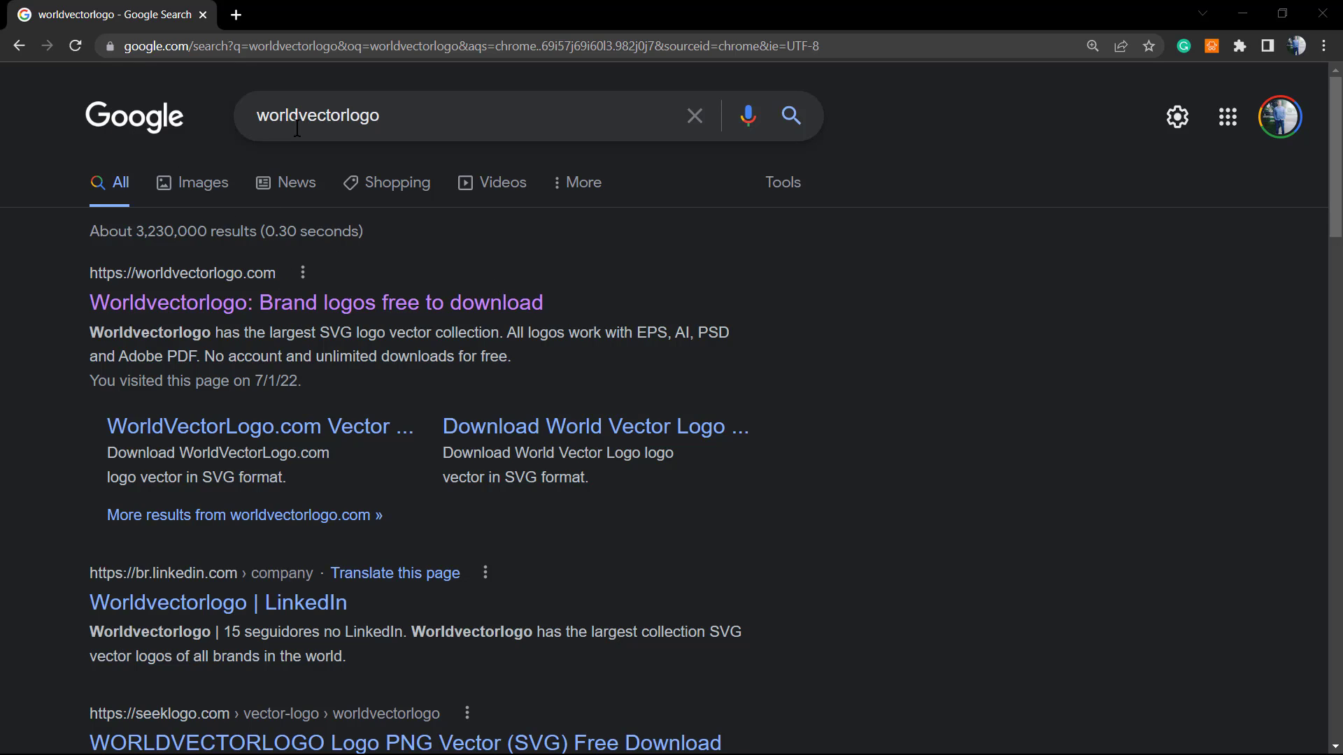
Open the 'Worldvectorlogo: Brand logos free to download' Google result
left_click(425, 119)
left_click(425, 119)
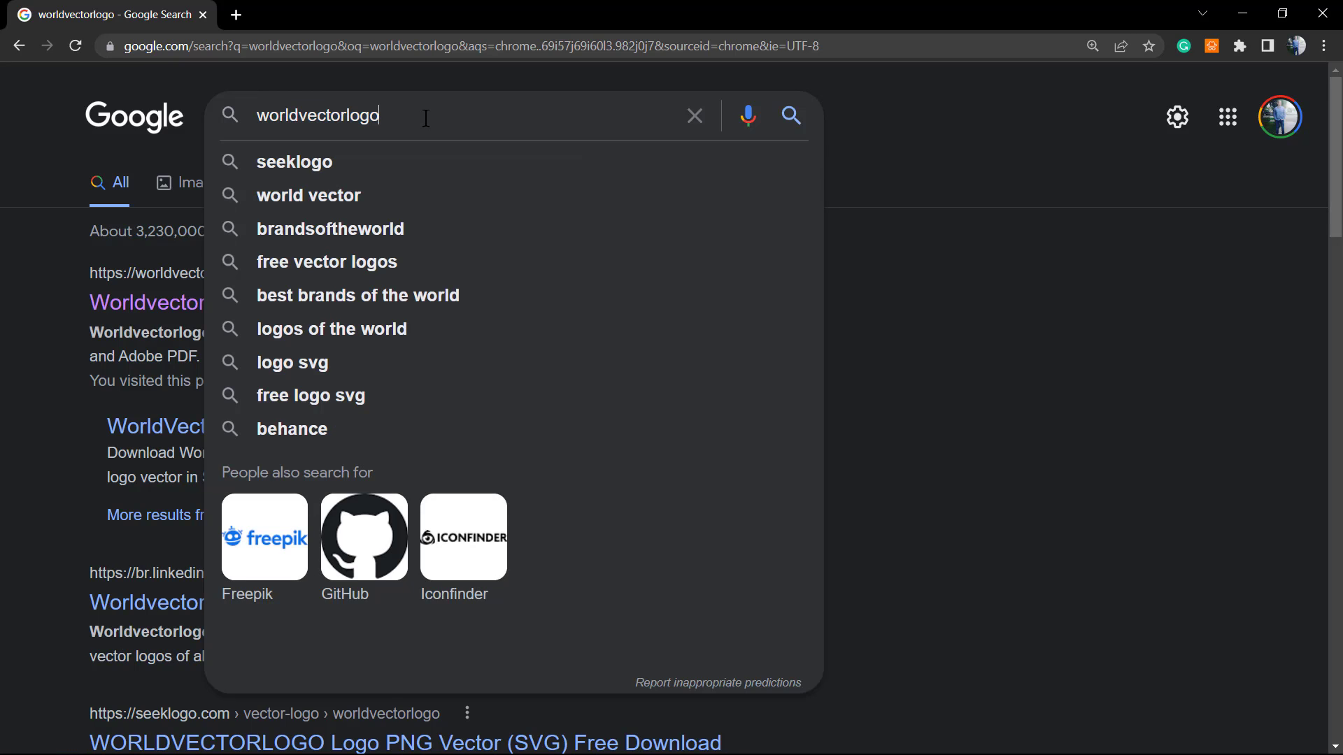
left_click(3, 390)
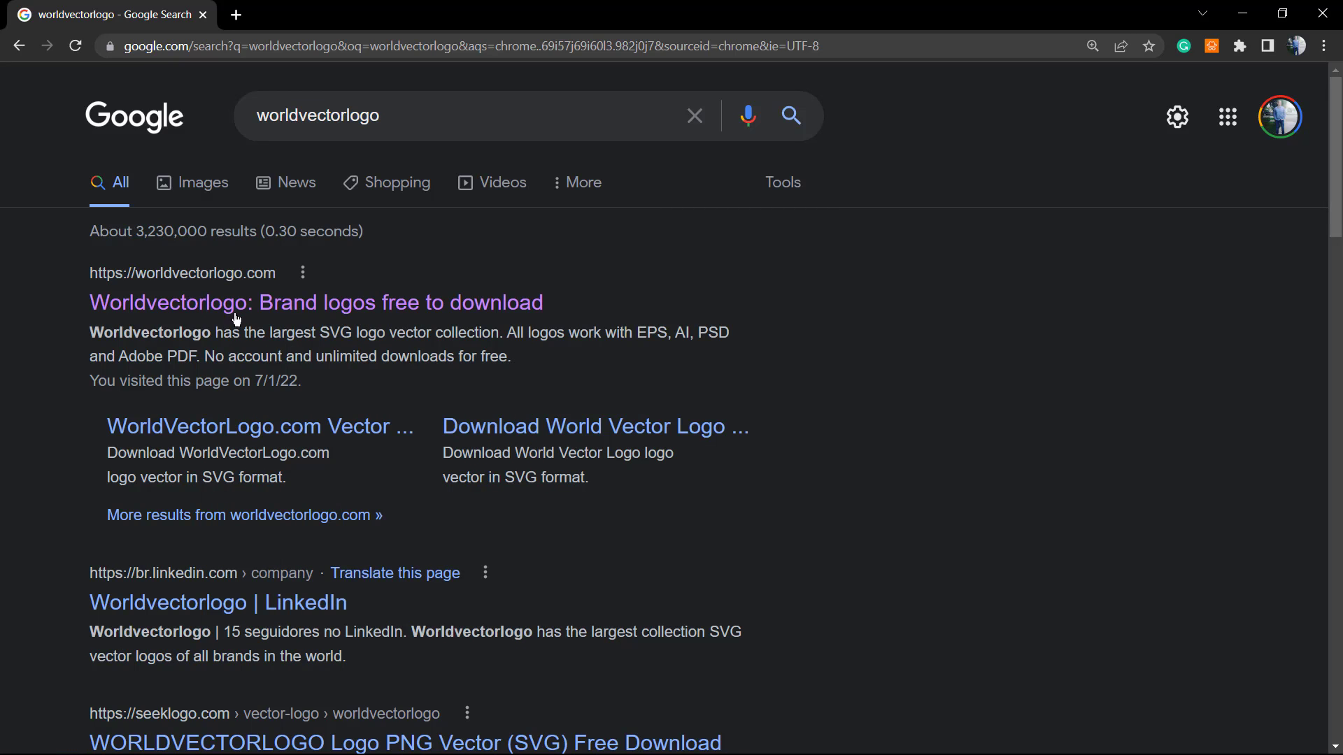
left_click(201, 315)
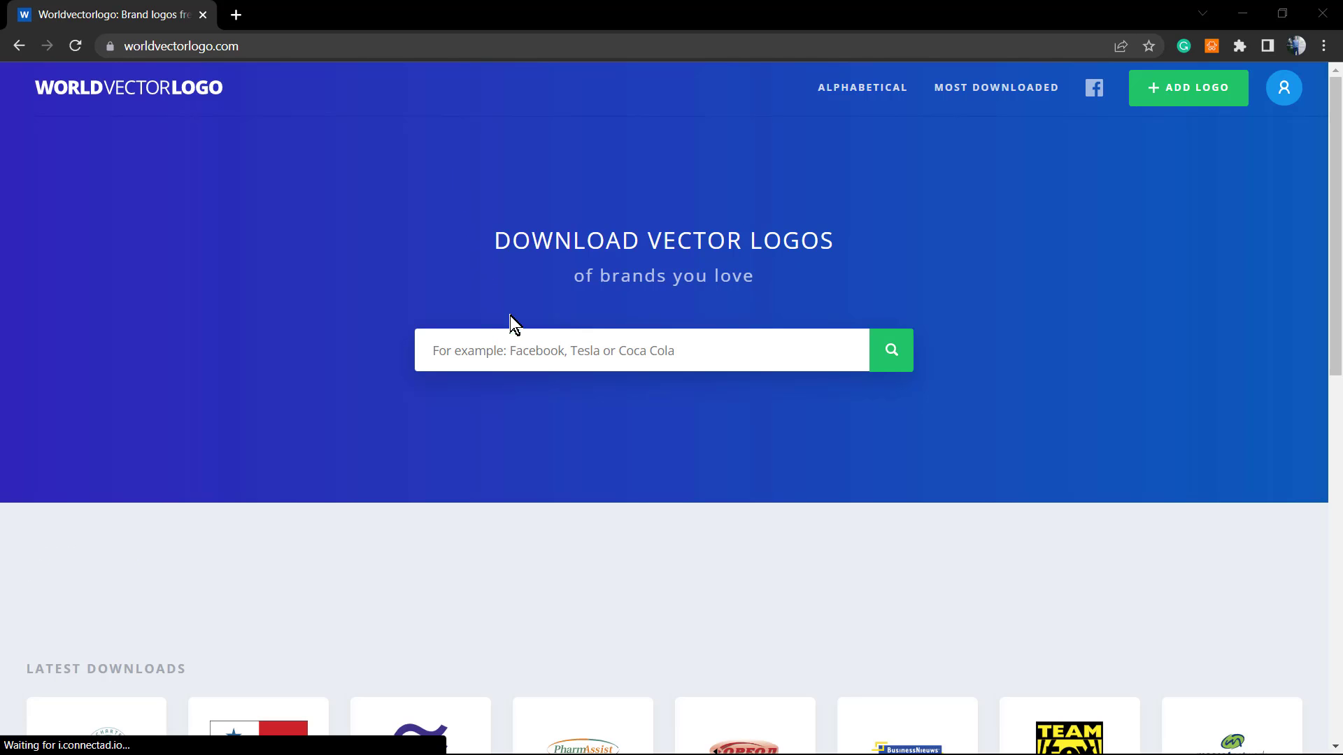
scroll(546, 347, "down", 1)
scroll(578, 367, "up", 1)
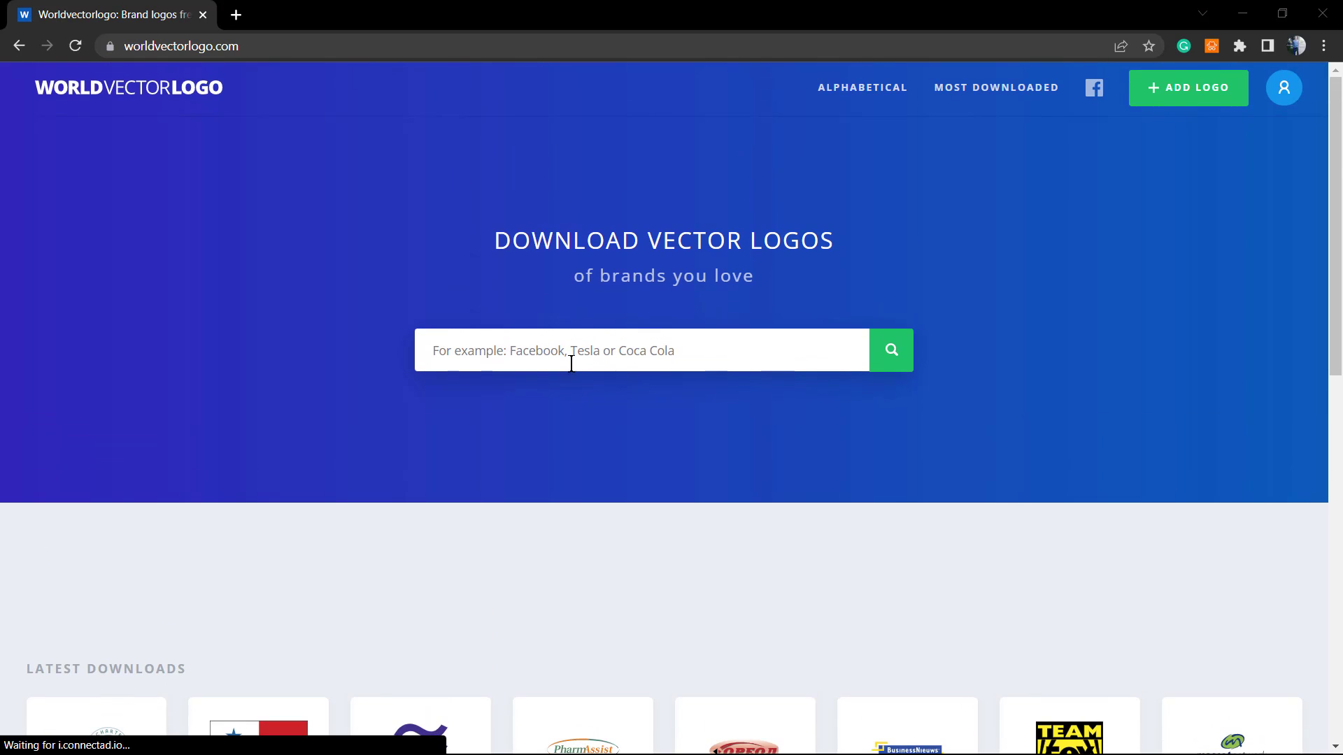
Search WorldVectorLogo for 'adidas' logos
left_click(503, 358)
type("adidas")
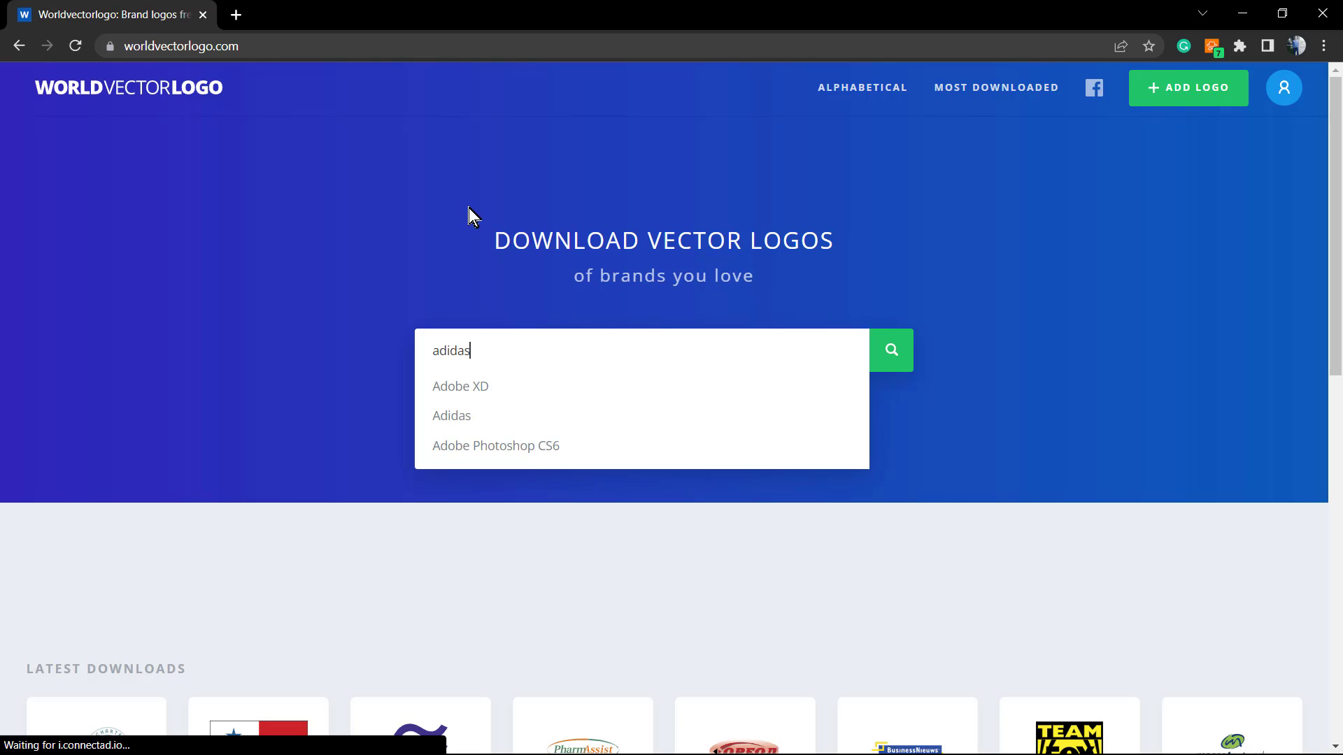
left_click(891, 353)
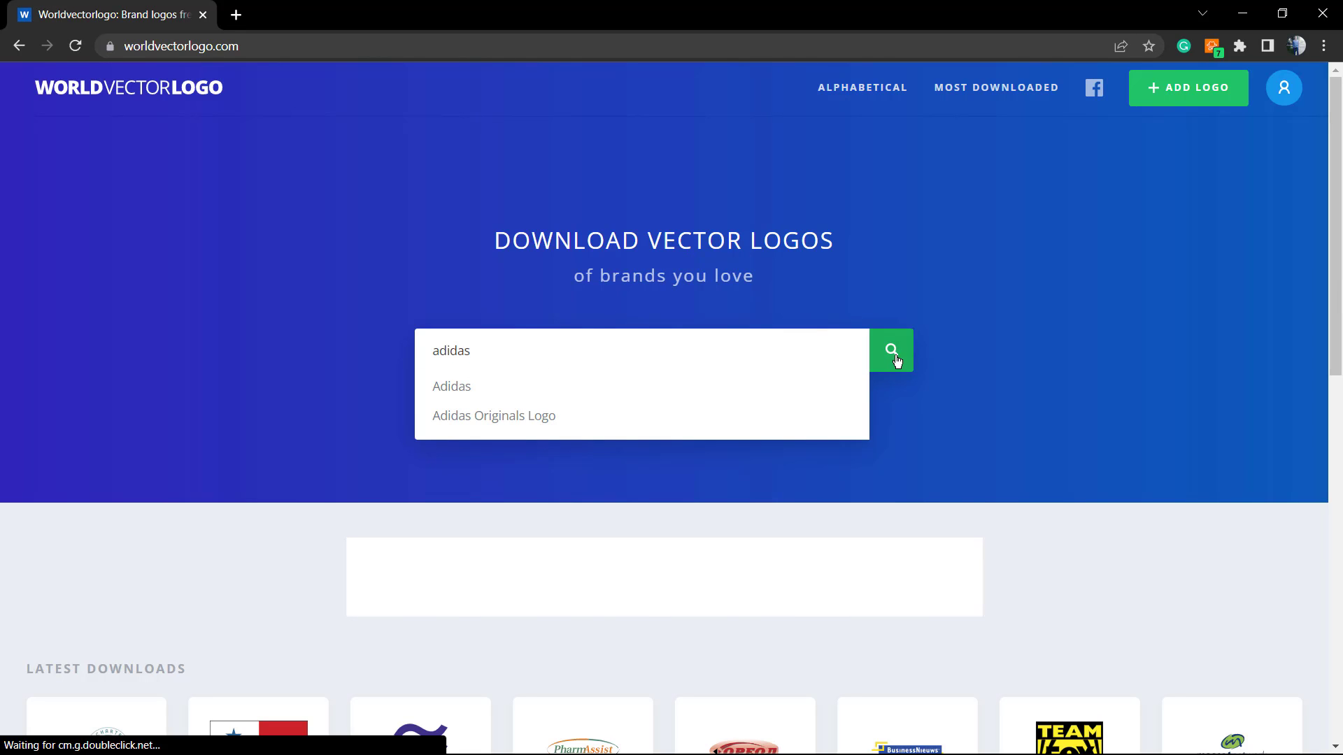
left_click(892, 355)
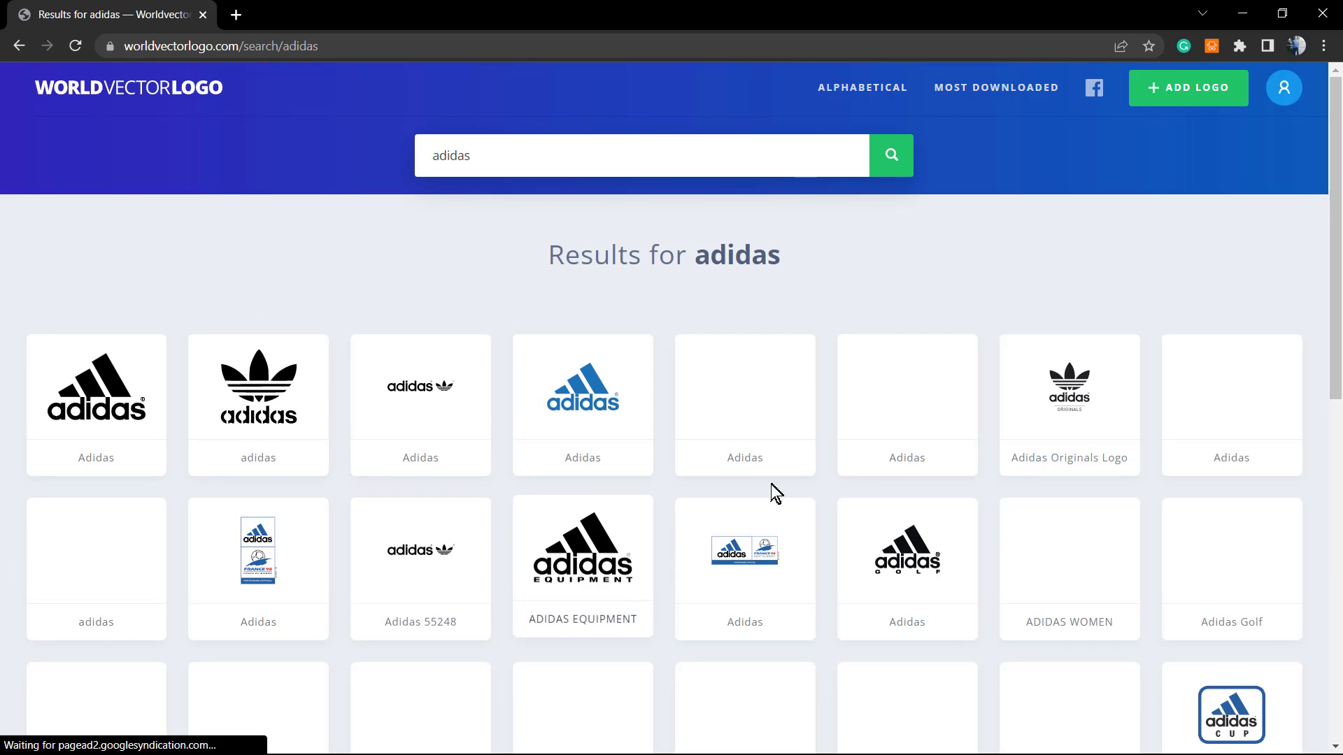
scroll(494, 468, "down", 2)
scroll(466, 462, "down", 2)
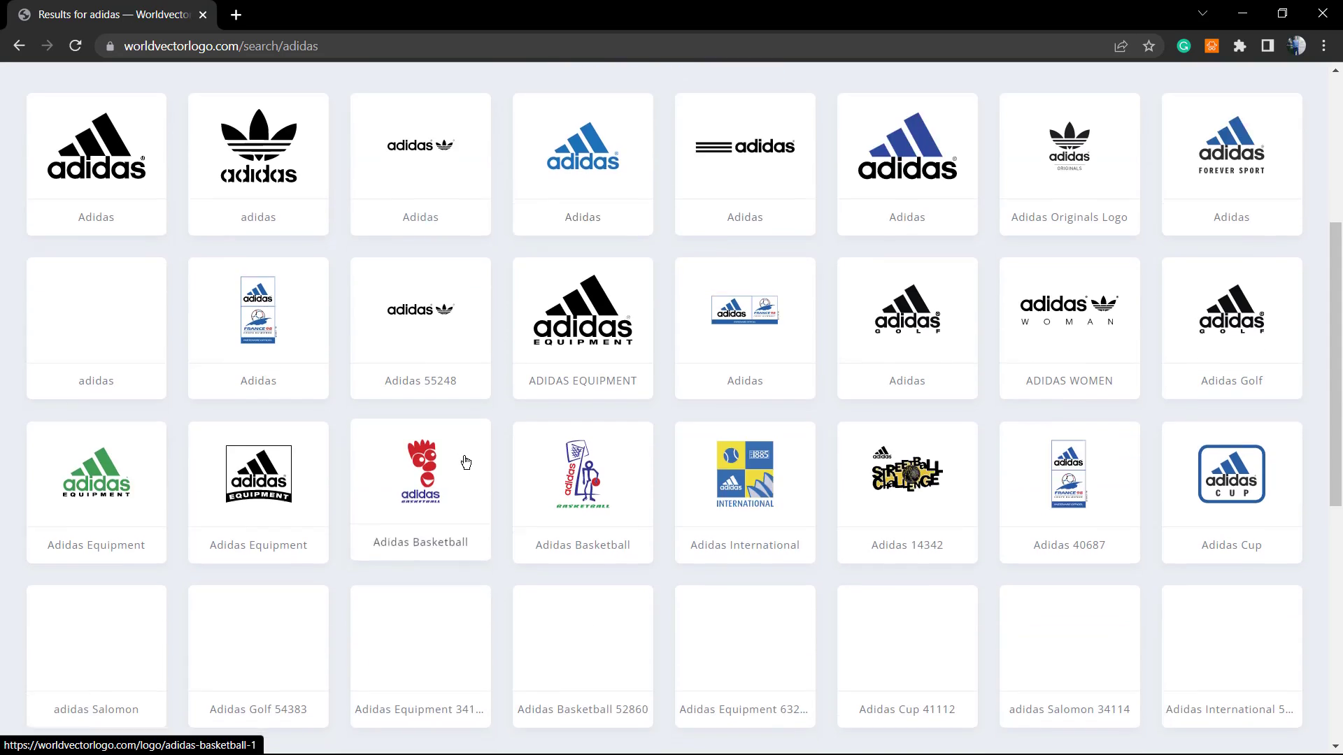
scroll(451, 459, "up", 1)
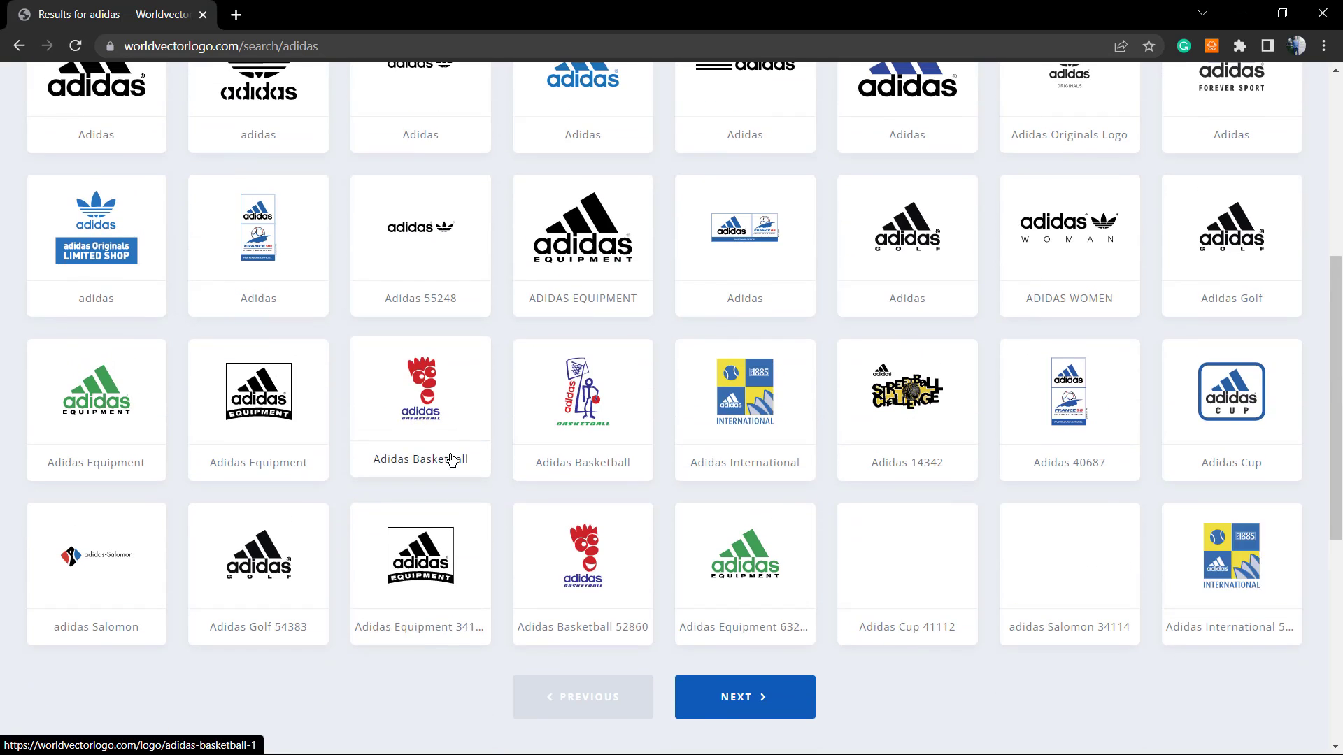
scroll(452, 459, "up", 2)
scroll(451, 459, "up", 2)
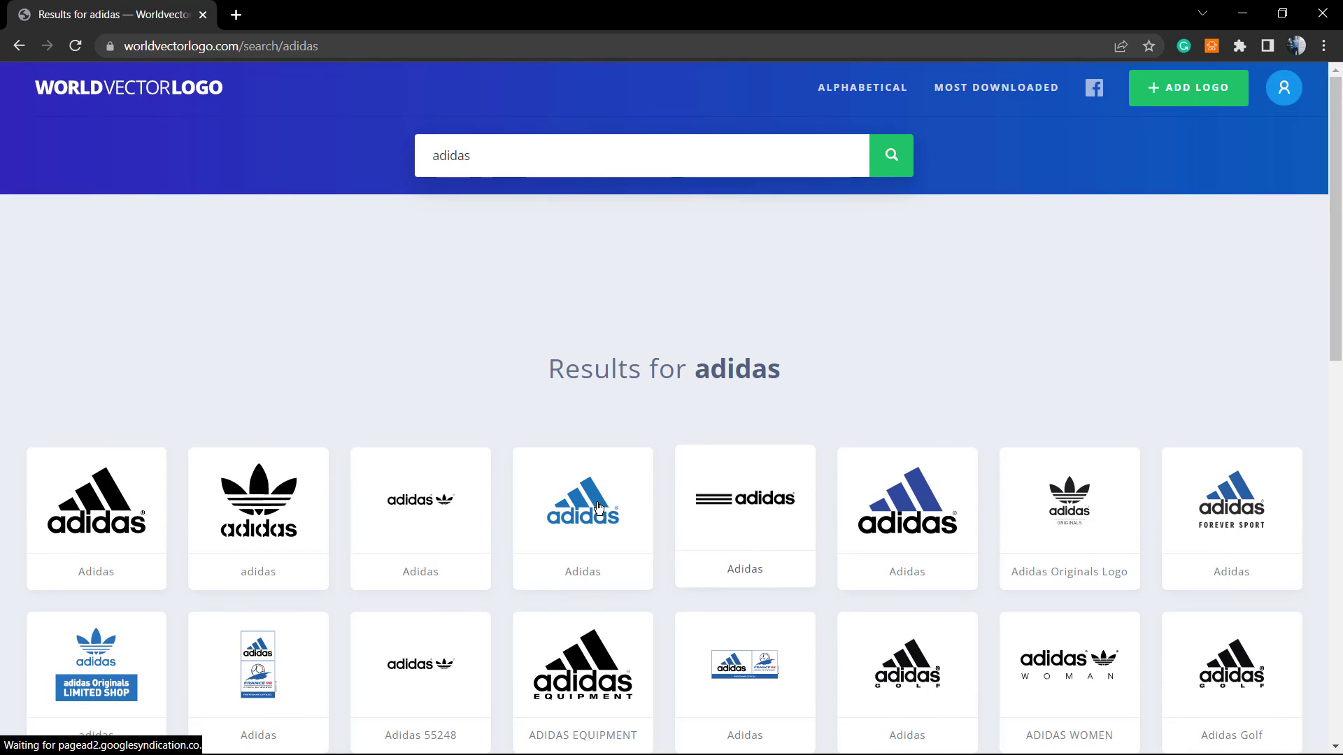
Open the striped Adidas logo page and download it as an SVG
left_click(729, 523)
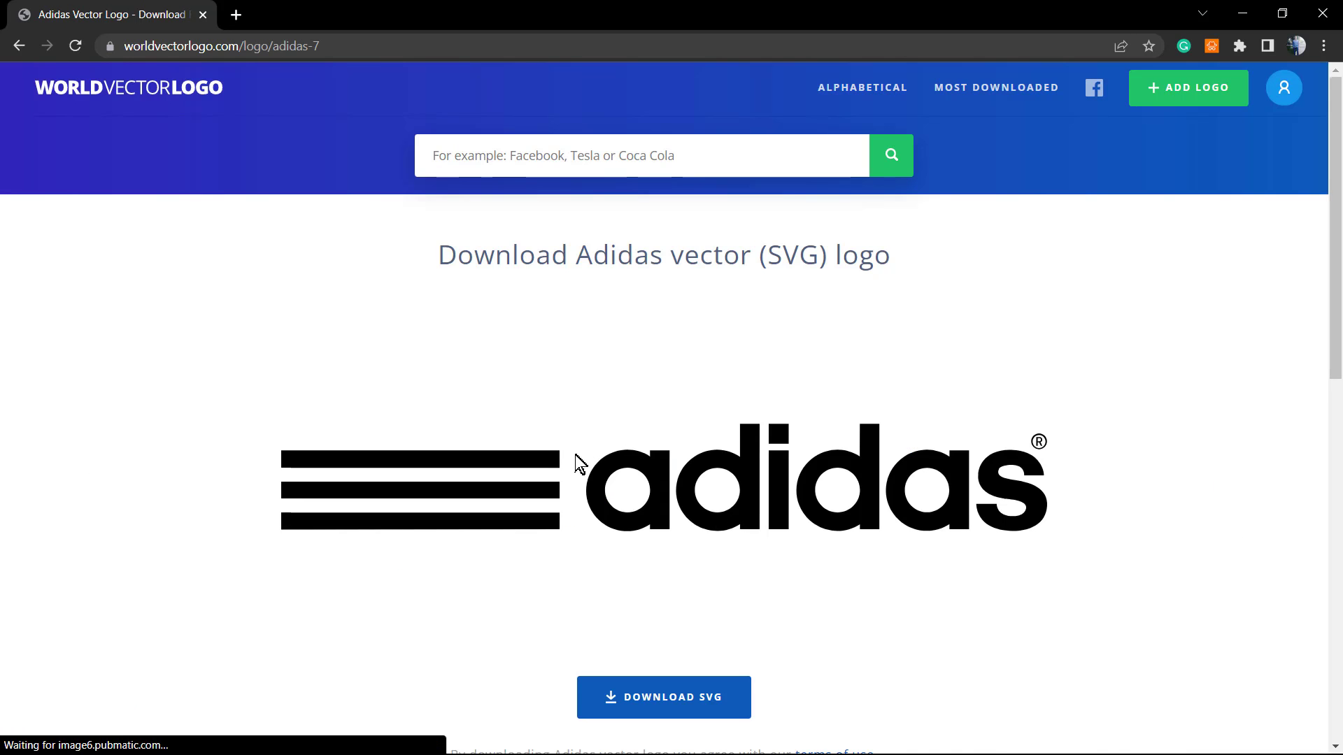
scroll(546, 461, "down", 2)
left_click(660, 525)
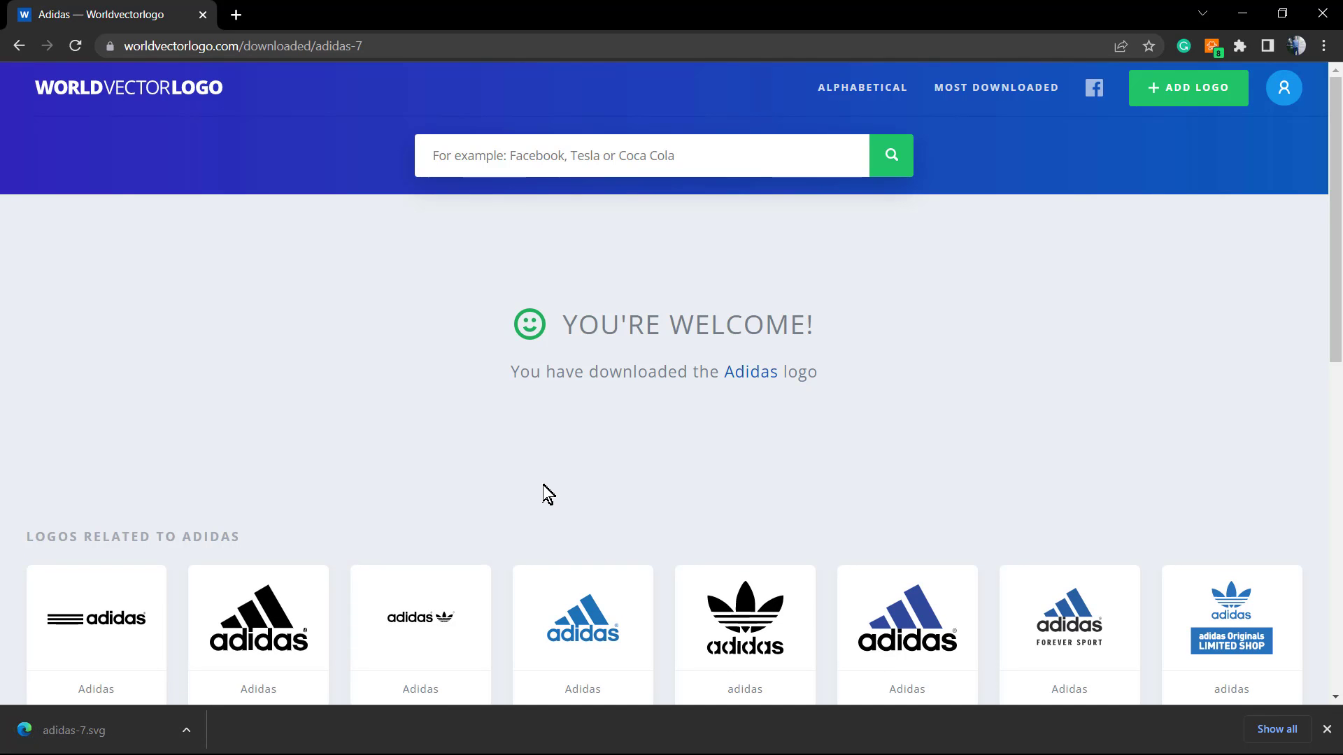
scroll(386, 449, "down", 1)
scroll(380, 452, "down", 1)
scroll(378, 452, "up", 2)
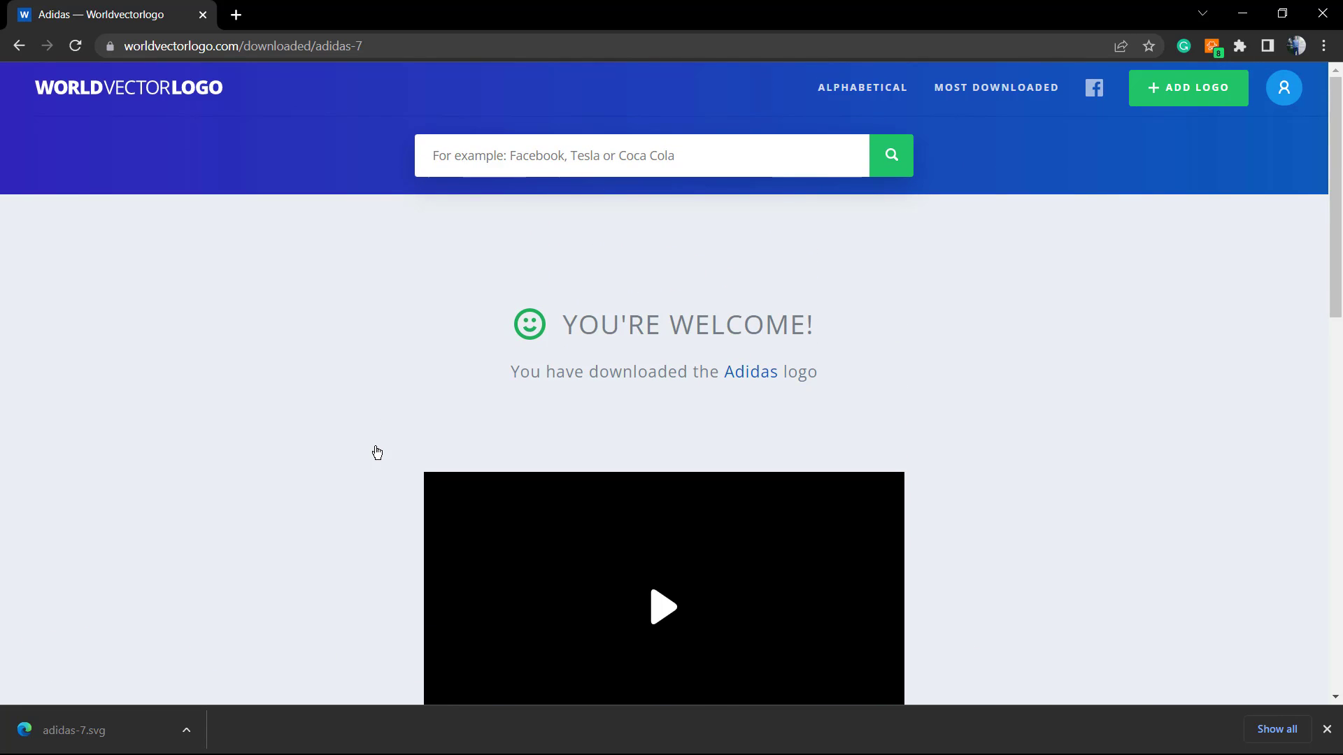
scroll(376, 453, "down", 2)
scroll(373, 454, "down", 4)
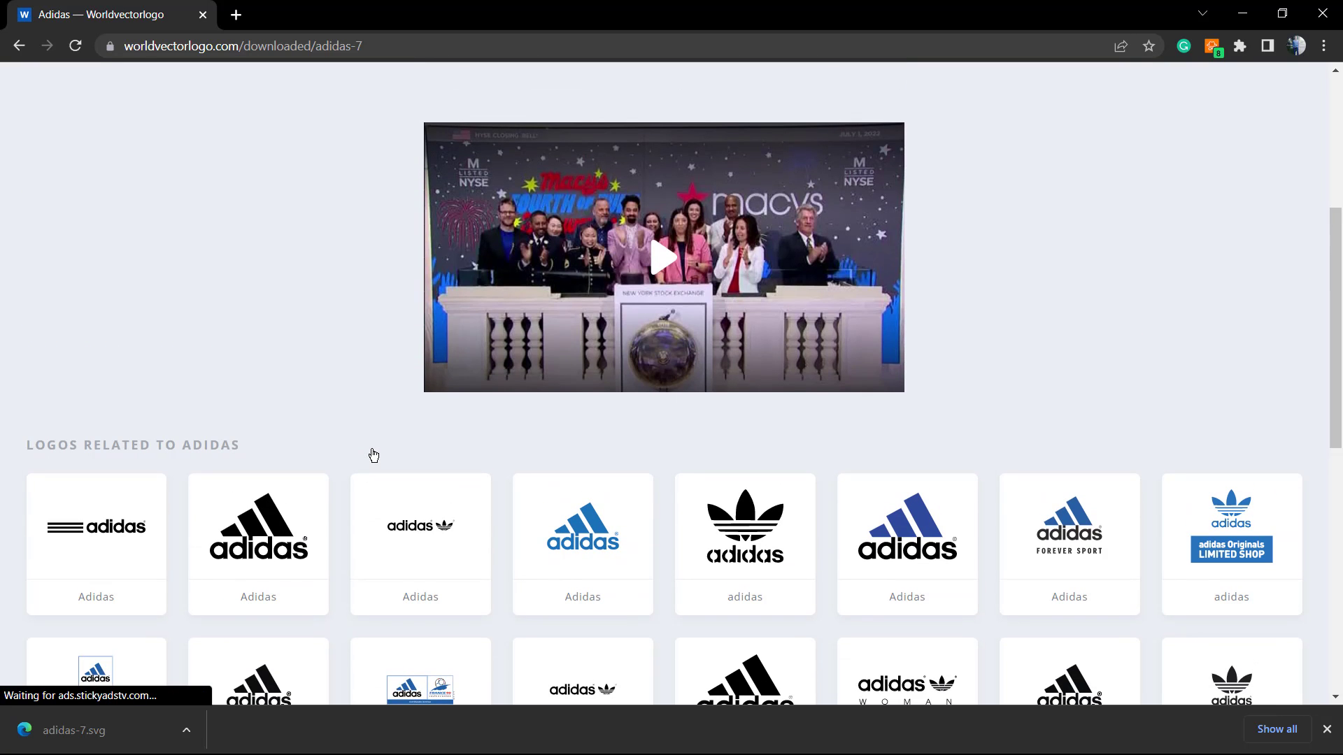
scroll(372, 454, "down", 2)
scroll(372, 459, "up", 3)
scroll(373, 459, "up", 3)
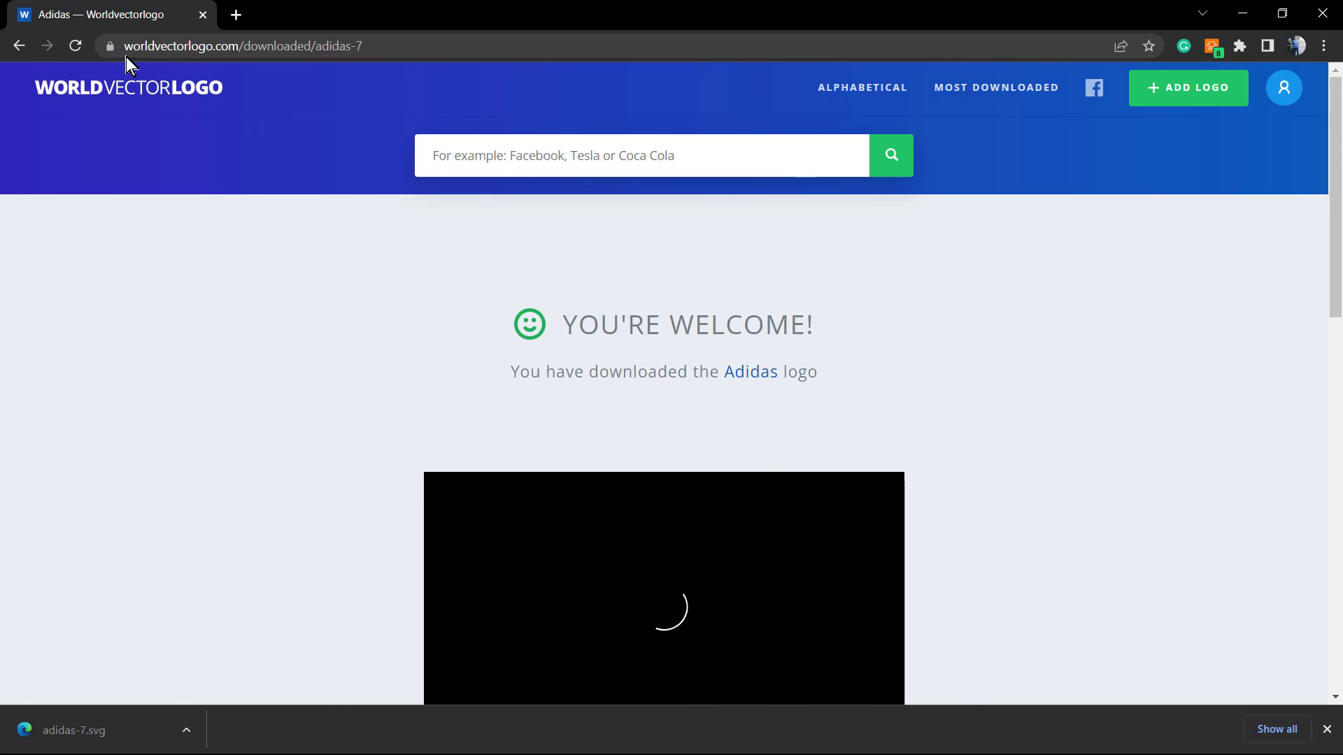
Return to the homepage and open the alphabetical logo listing
left_click(75, 46)
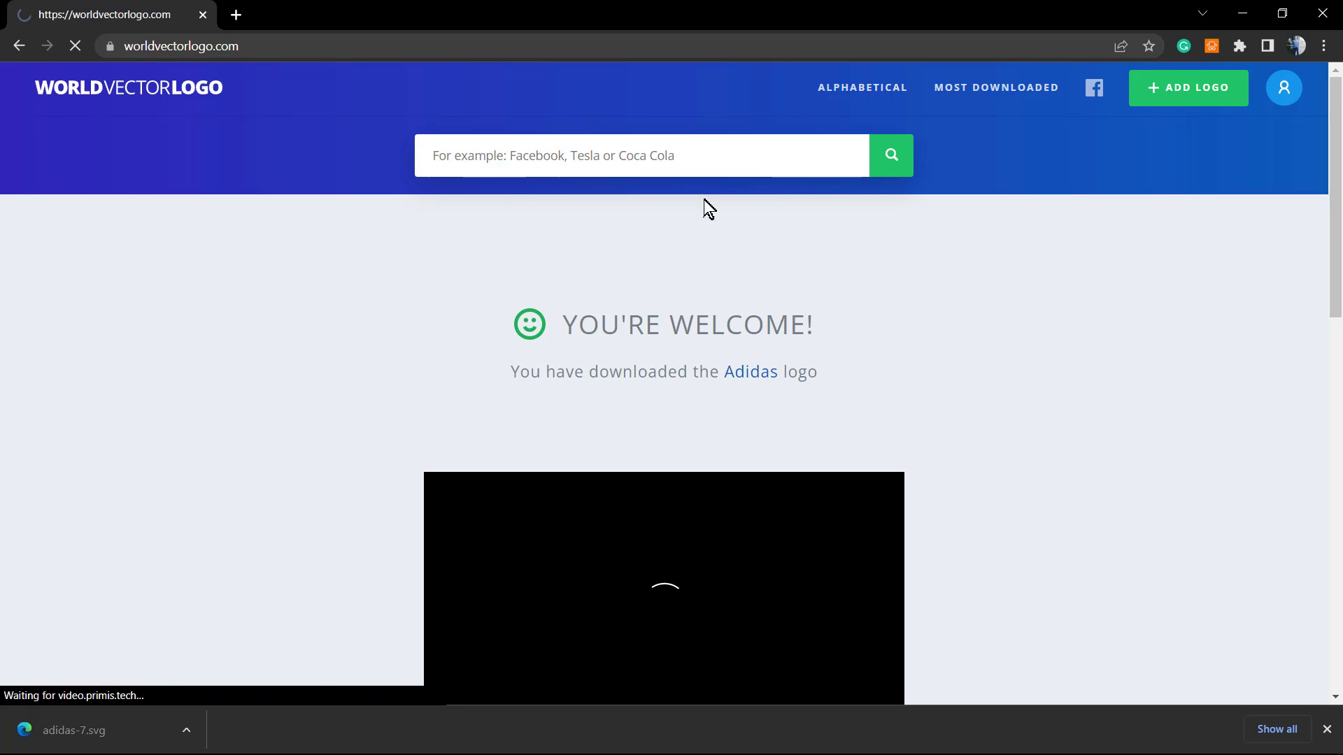
scroll(572, 301, "down", 2)
scroll(570, 311, "down", 1)
scroll(569, 312, "up", 2)
scroll(542, 335, "down", 1)
scroll(543, 334, "down", 2)
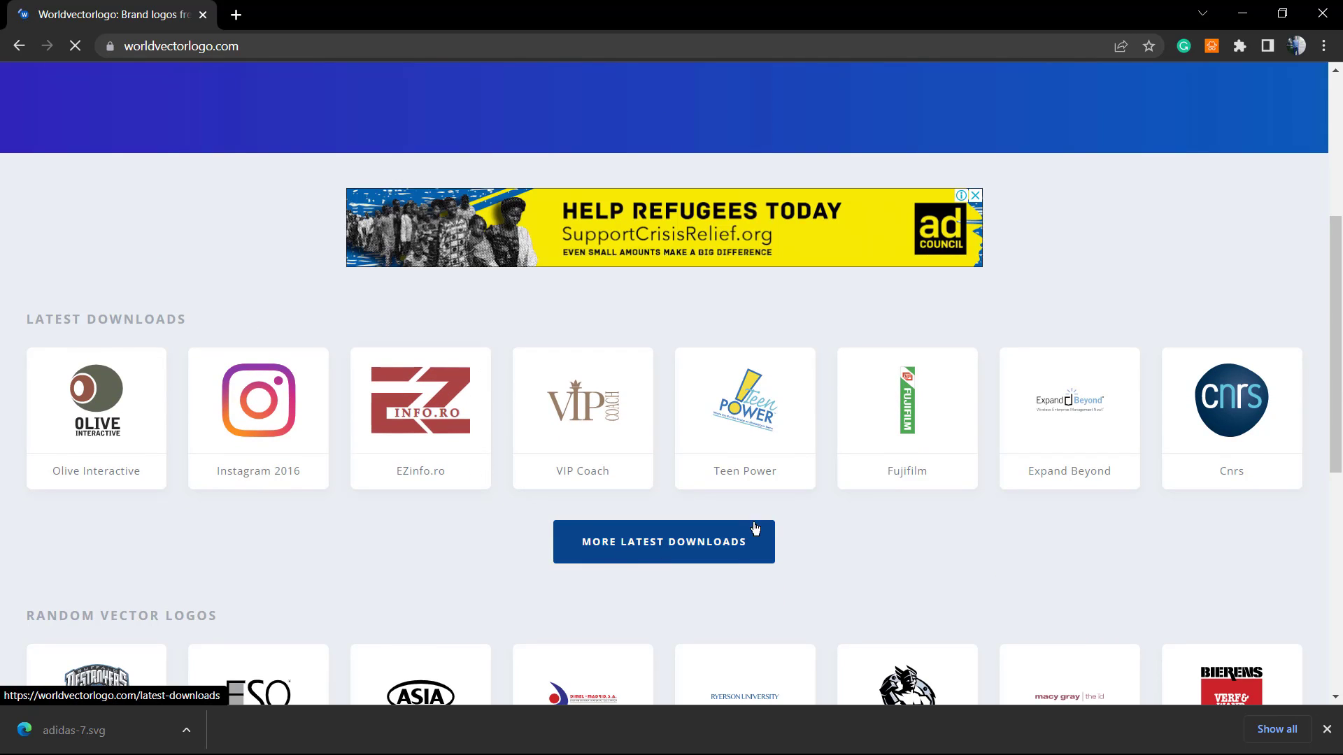
scroll(333, 479, "down", 2)
scroll(332, 479, "down", 2)
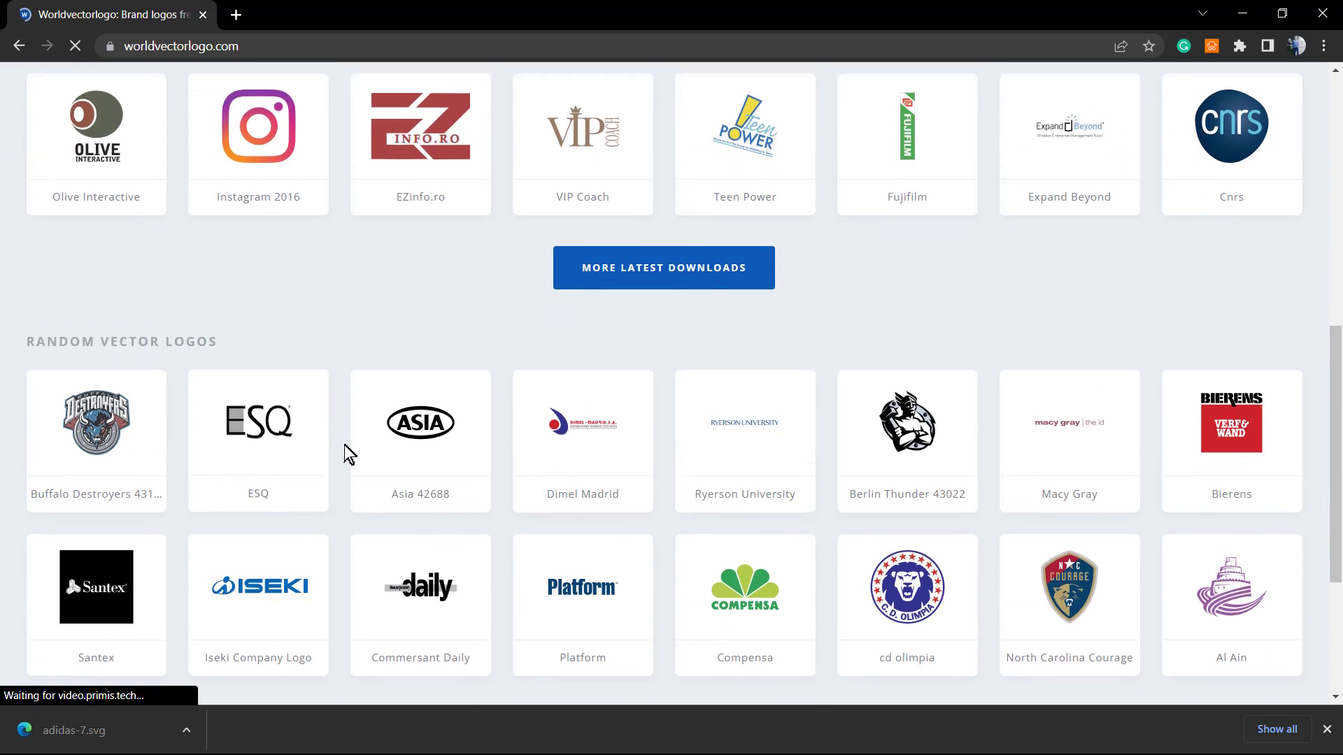
scroll(345, 445, "down", 4)
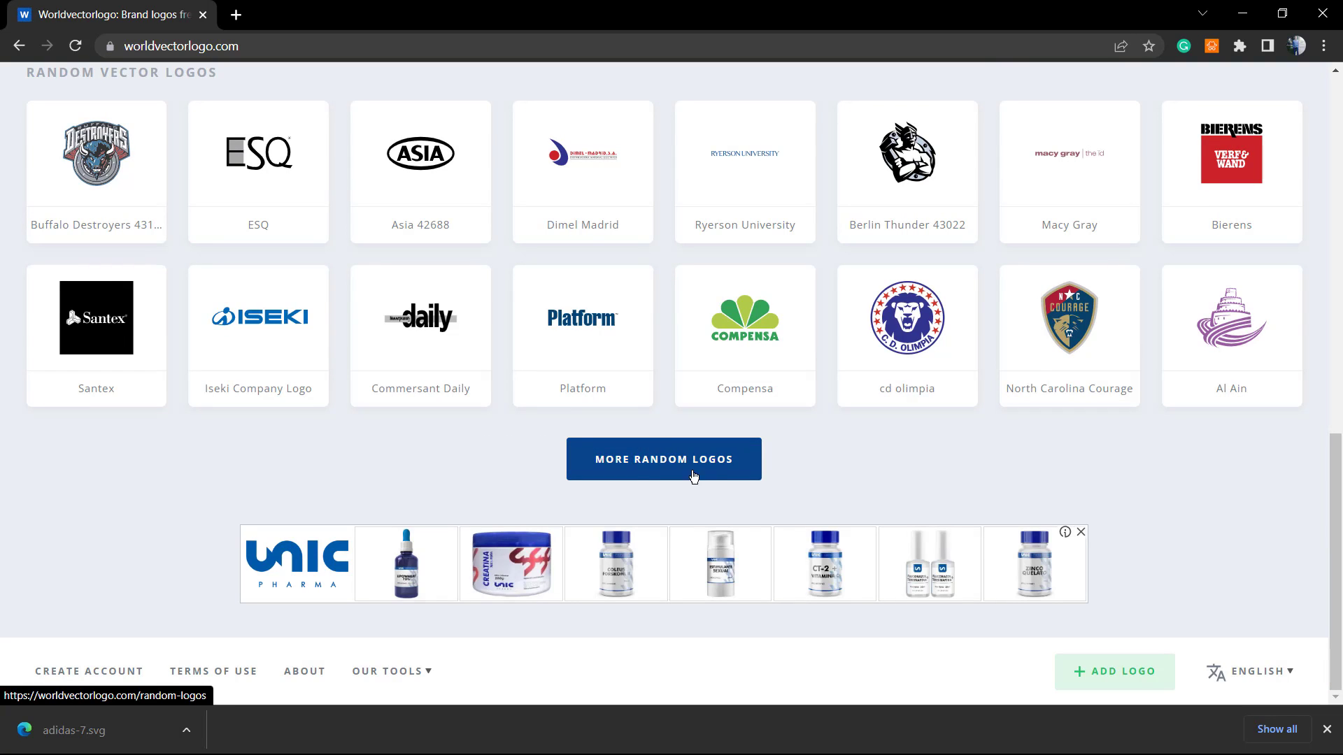
scroll(626, 463, "up", 5)
scroll(714, 258, "up", 4)
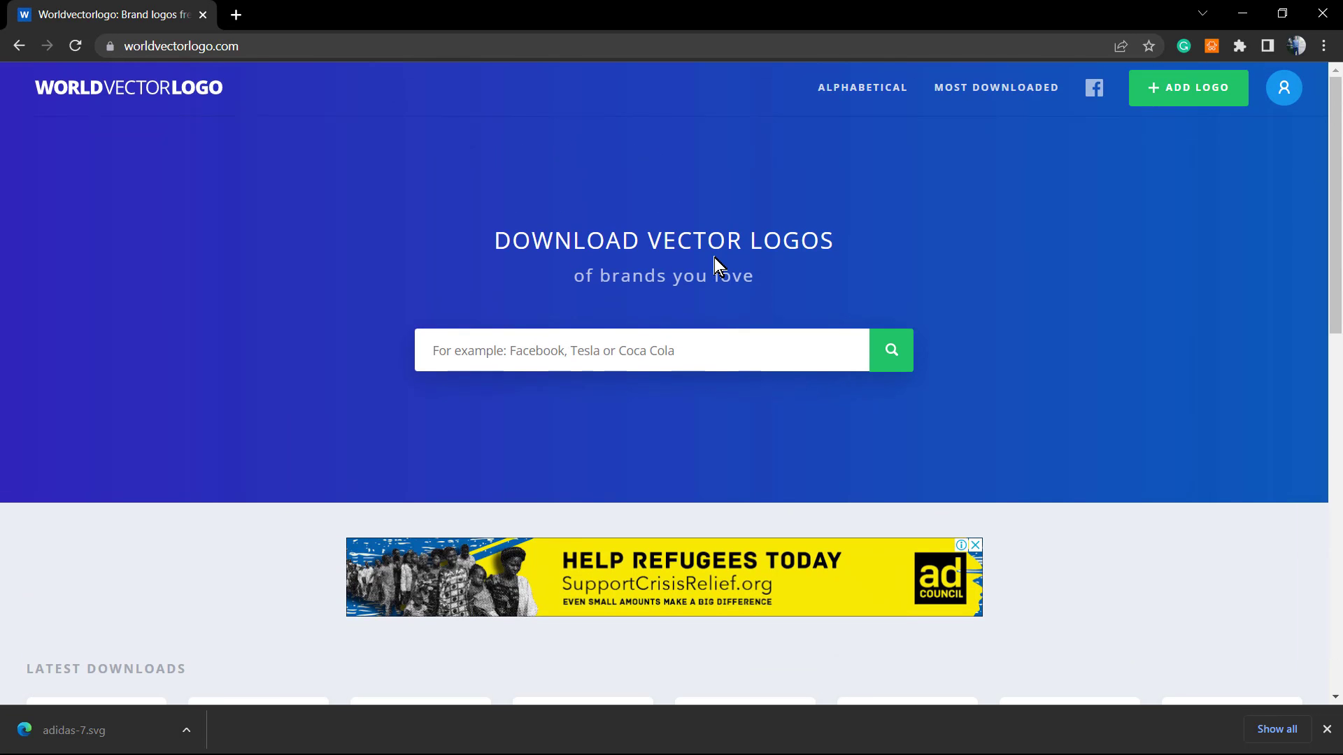
left_click(868, 91)
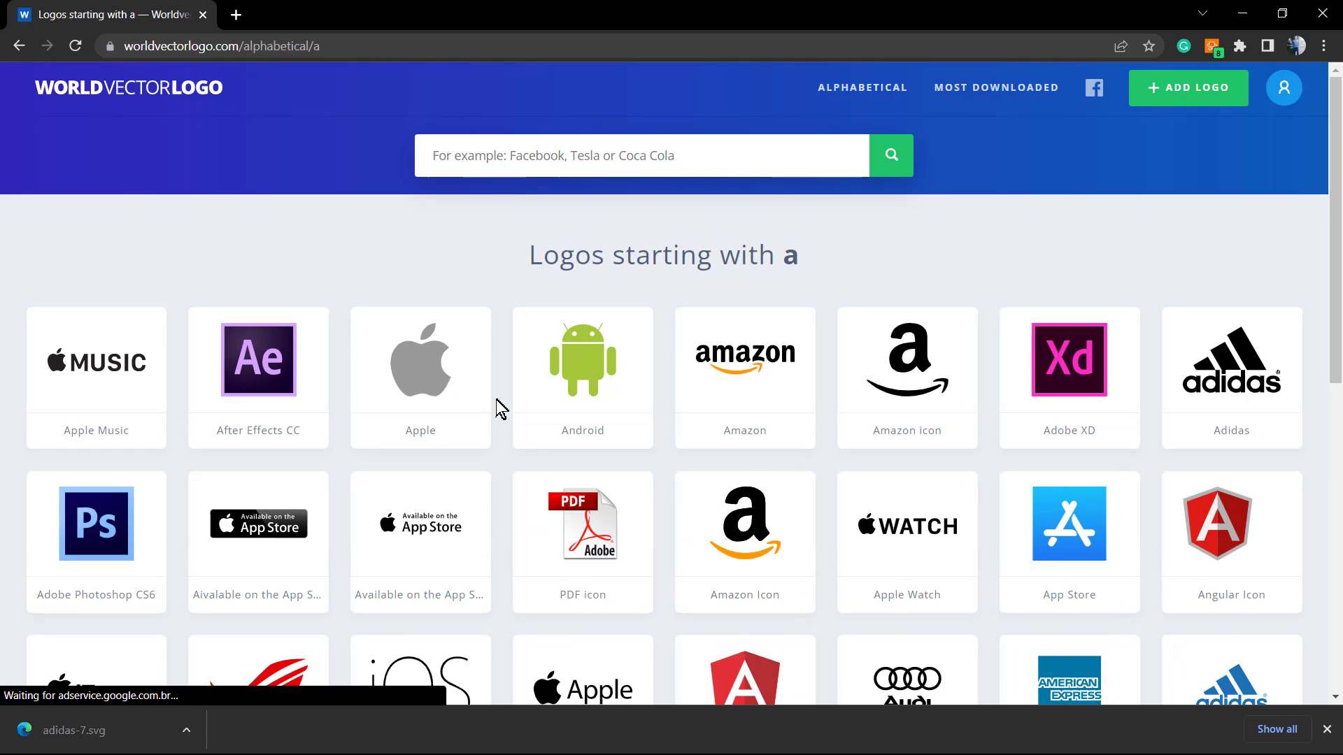
scroll(687, 411, "down", 1)
scroll(687, 412, "down", 2)
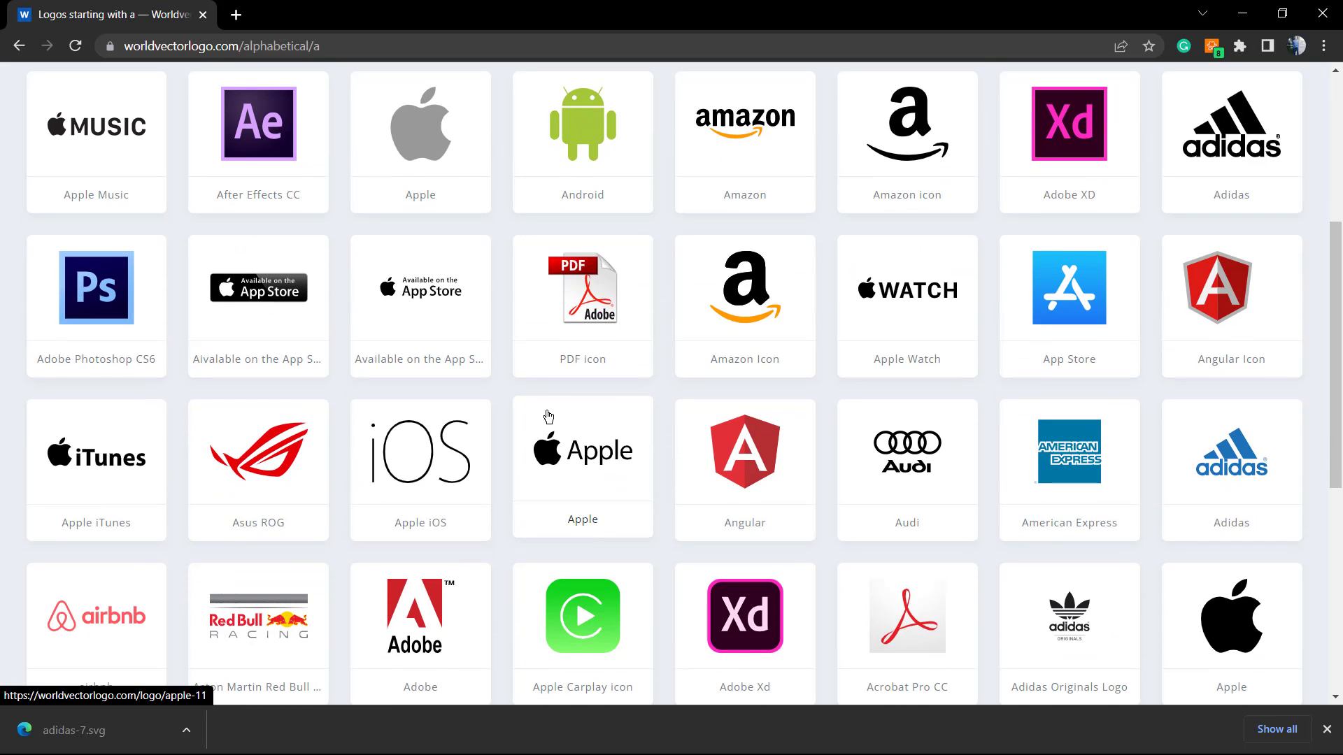
scroll(294, 465, "down", 1)
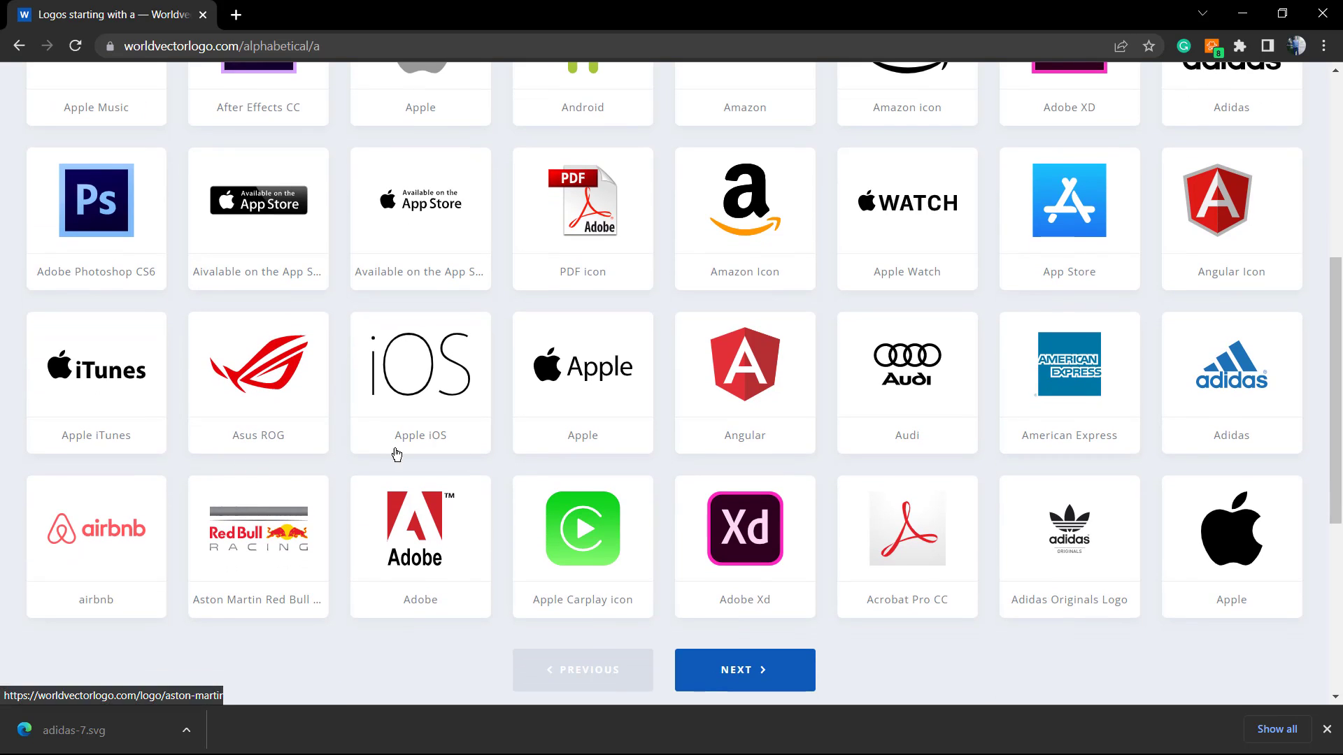
scroll(745, 505, "up", 4)
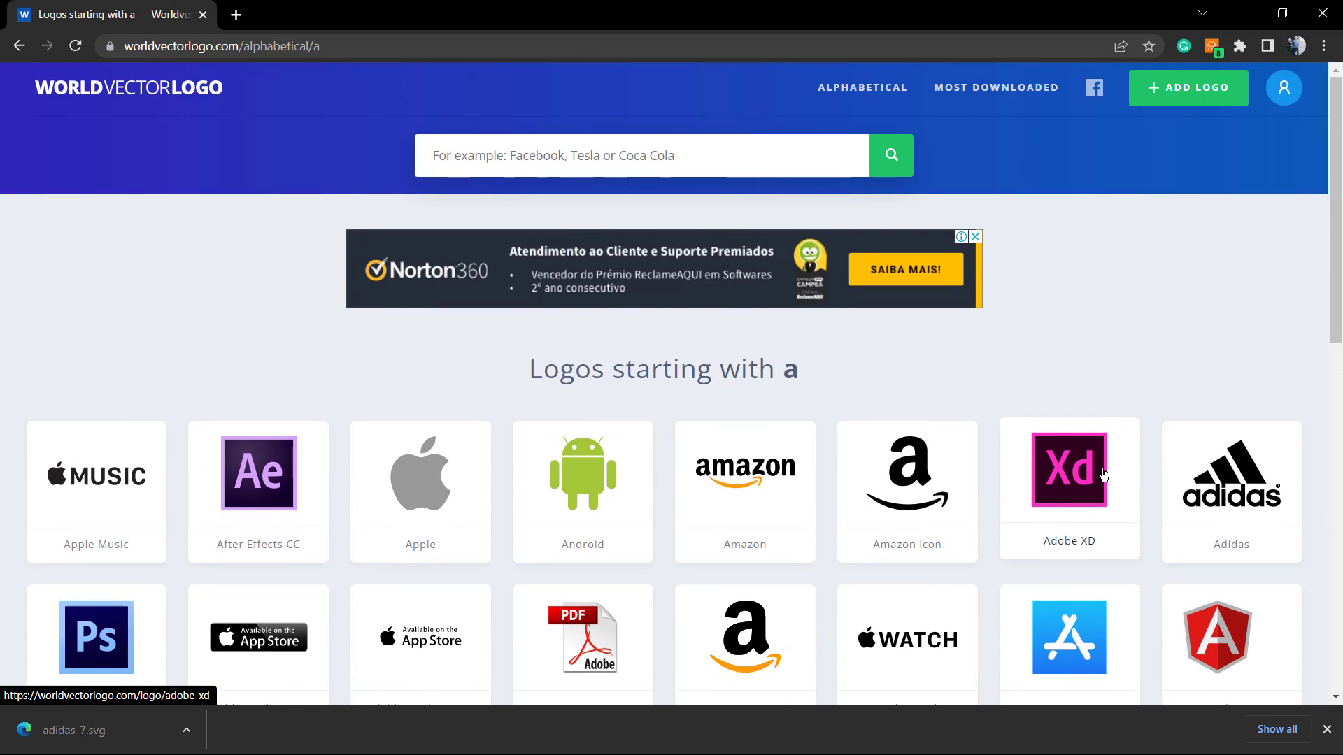
scroll(1038, 473, "down", 2)
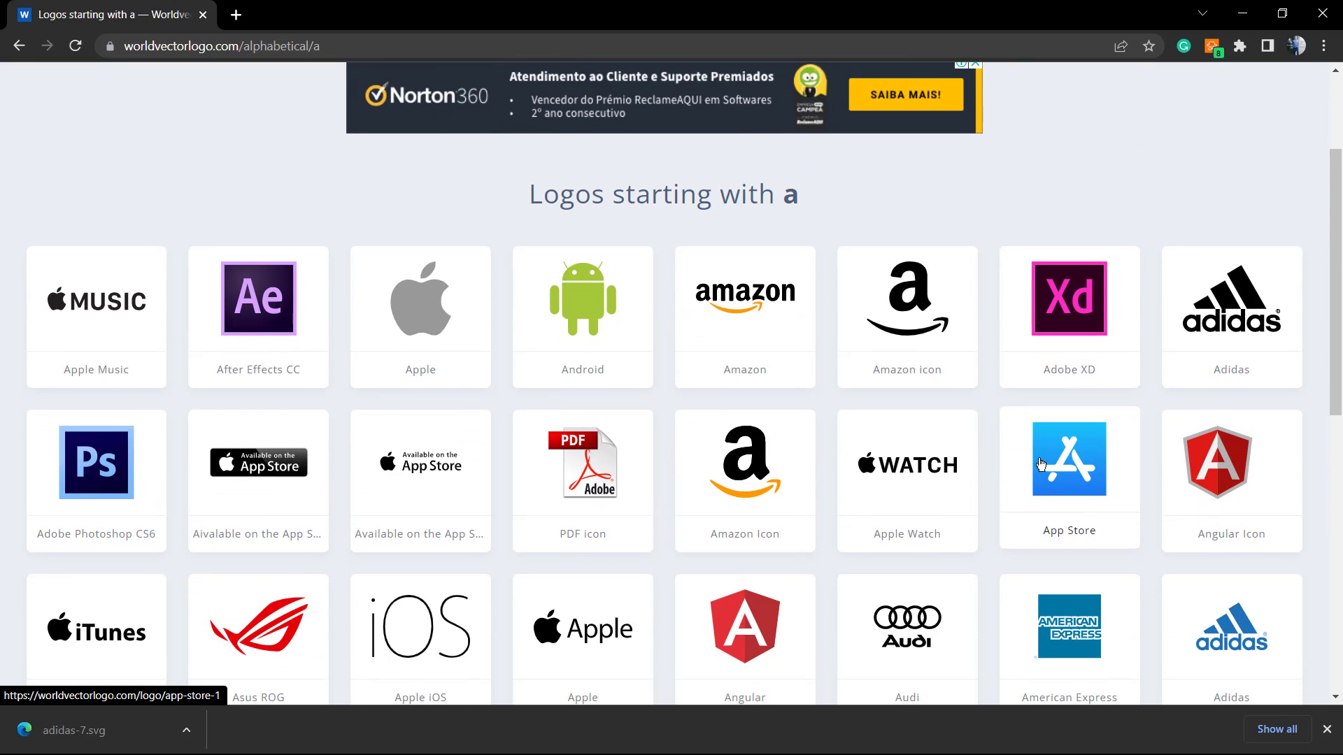
Open the Angular Icon logo's download page
left_click(1227, 480)
scroll(641, 470, "down", 2)
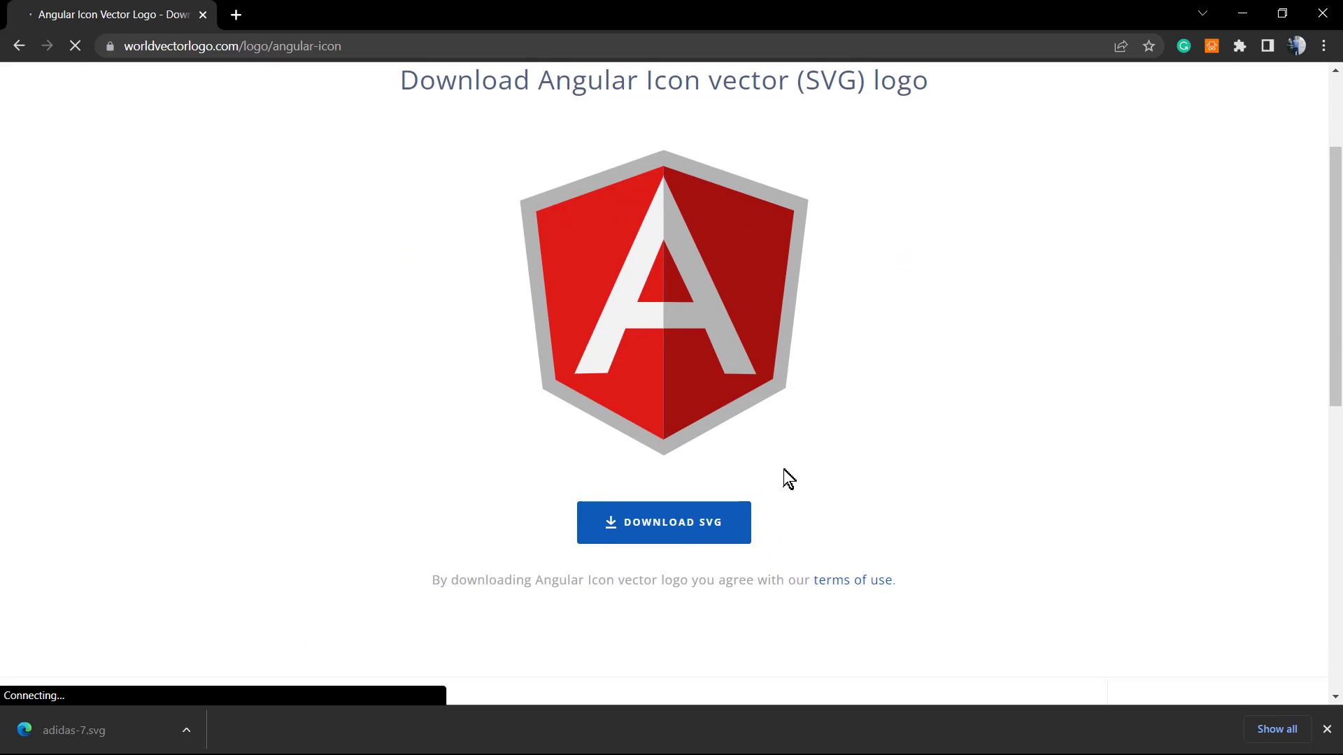
scroll(809, 441, "down", 1)
scroll(665, 479, "up", 3)
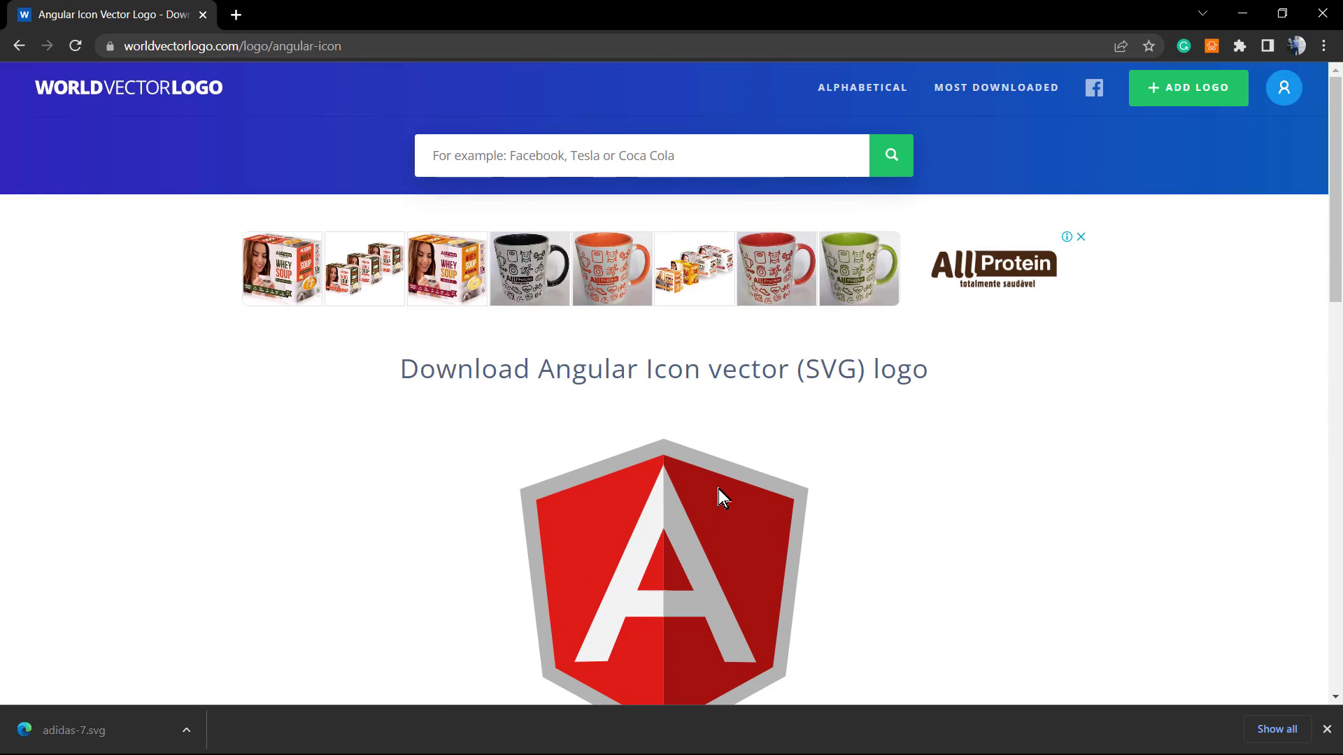
scroll(719, 492, "down", 4)
scroll(673, 462, "up", 2)
scroll(672, 463, "up", 2)
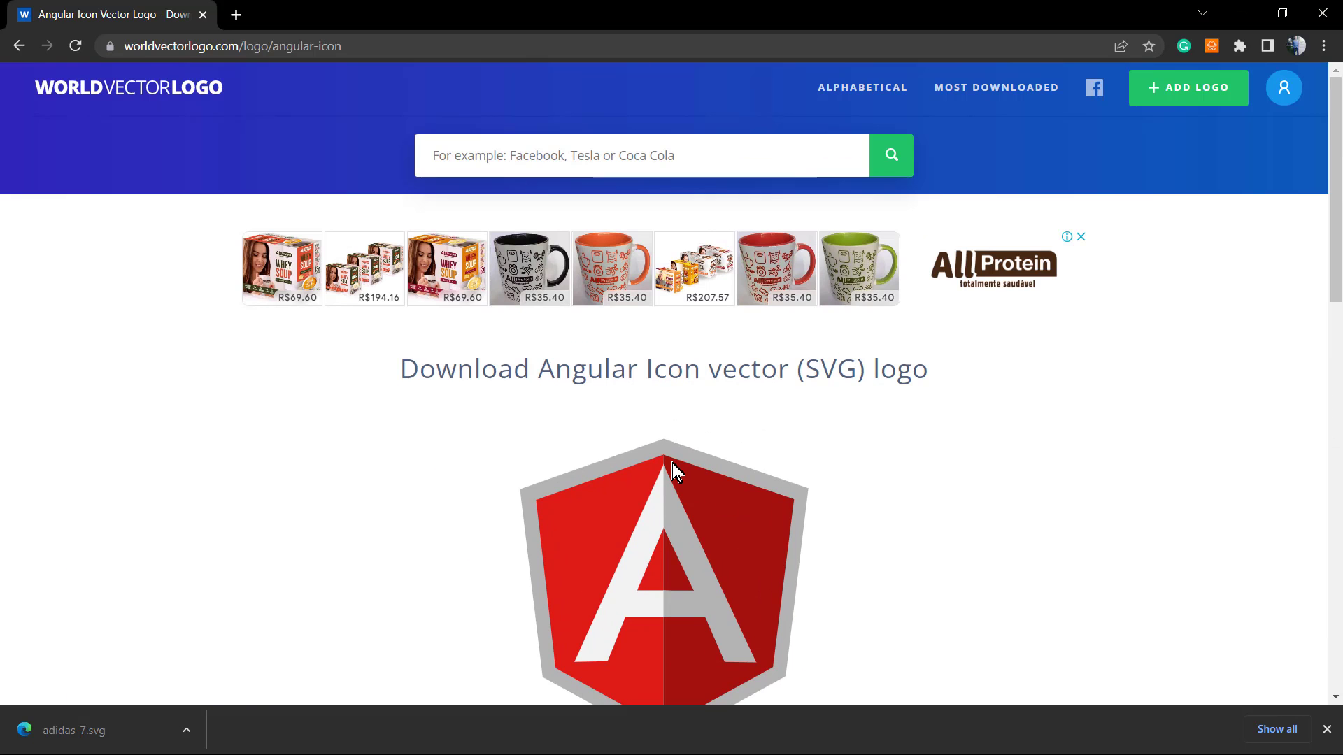
scroll(664, 465, "down", 1)
scroll(630, 494, "down", 2)
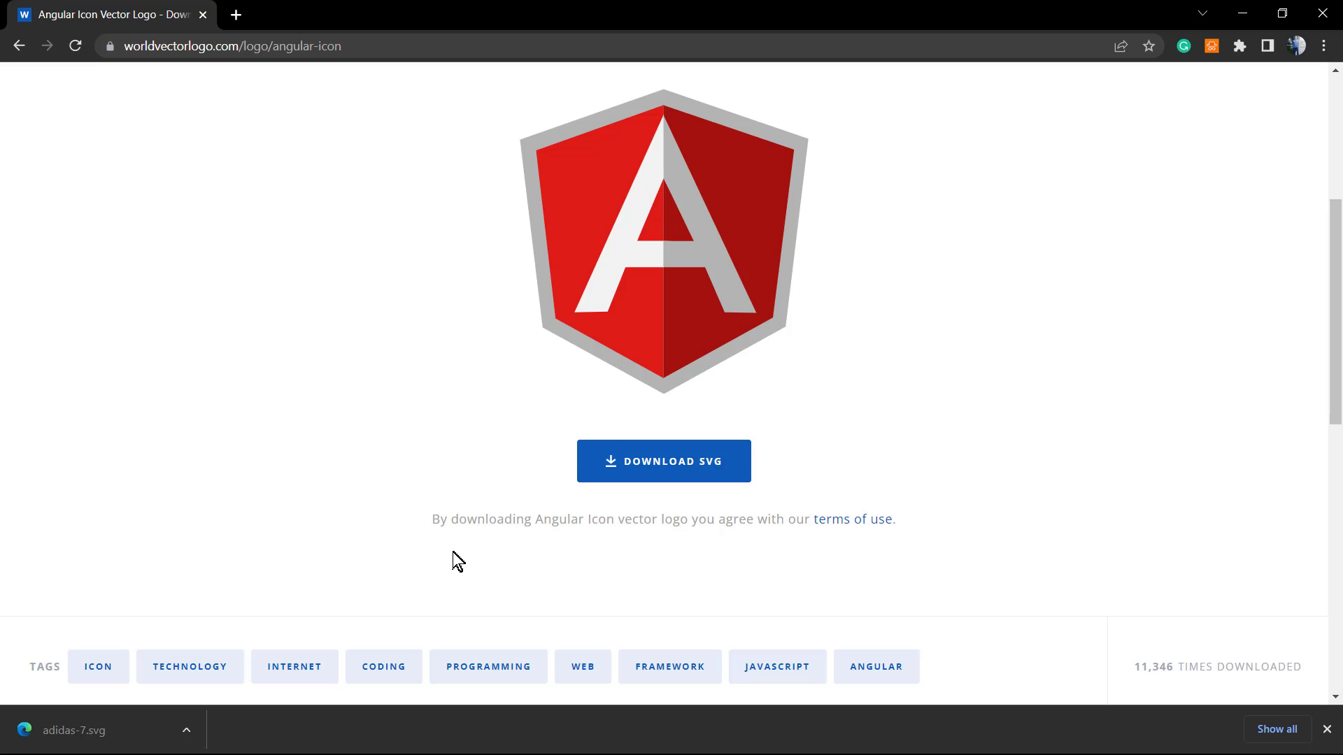
scroll(464, 547, "up", 3)
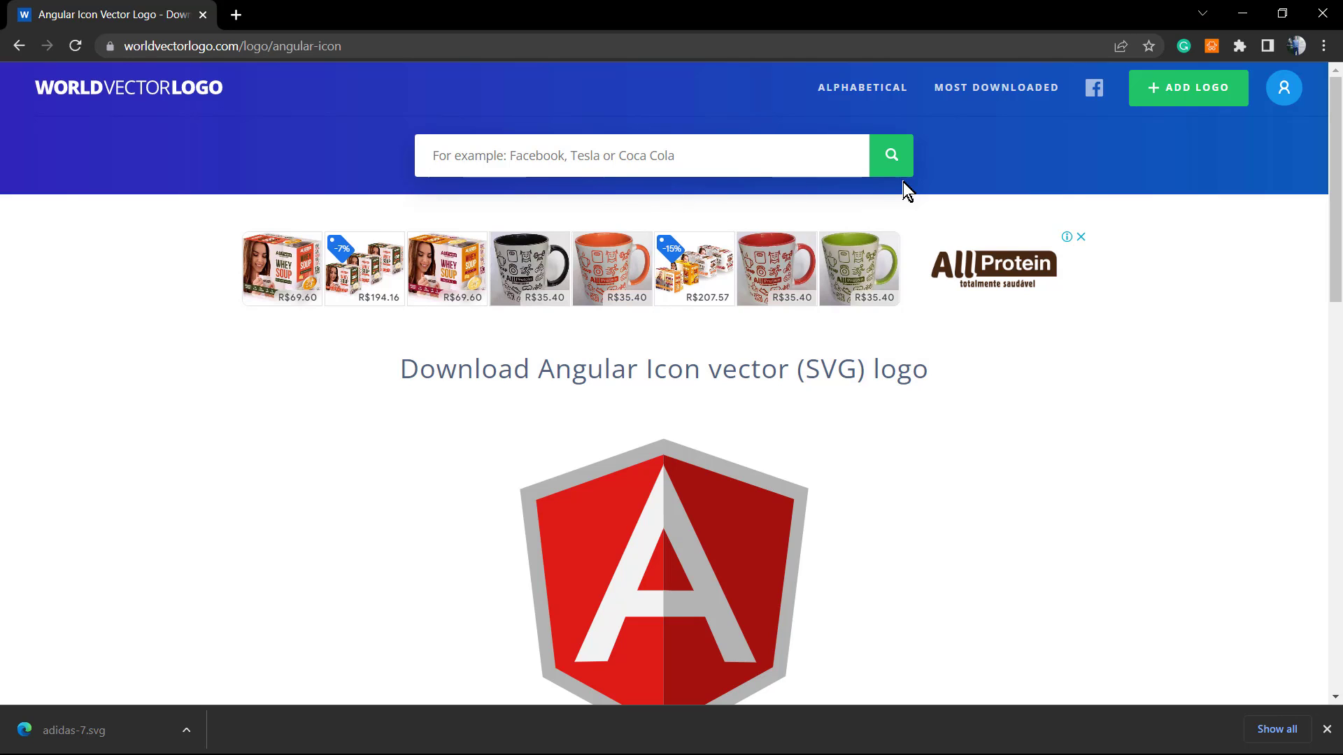
Return to the WorldVectorLogo home page
left_click(162, 87)
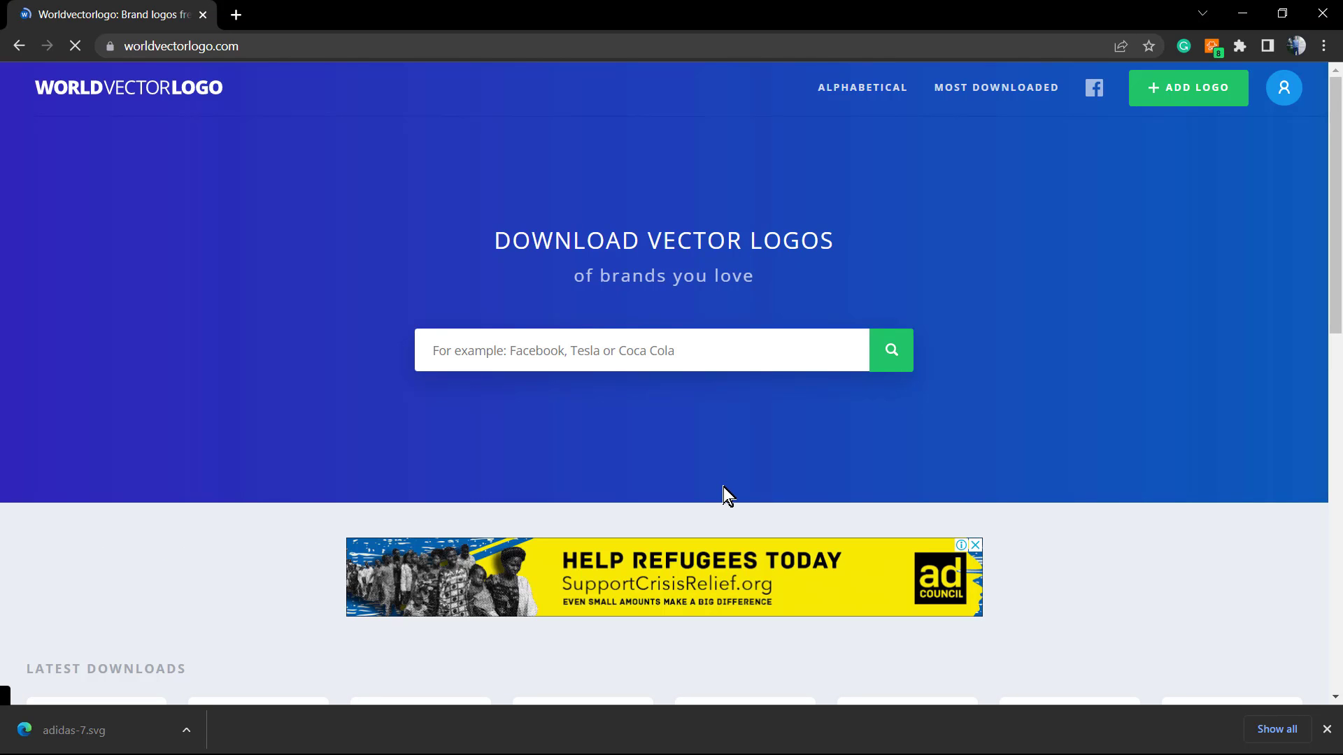
Go to the most downloaded logos page, then choose to add a new logo
left_click(965, 105)
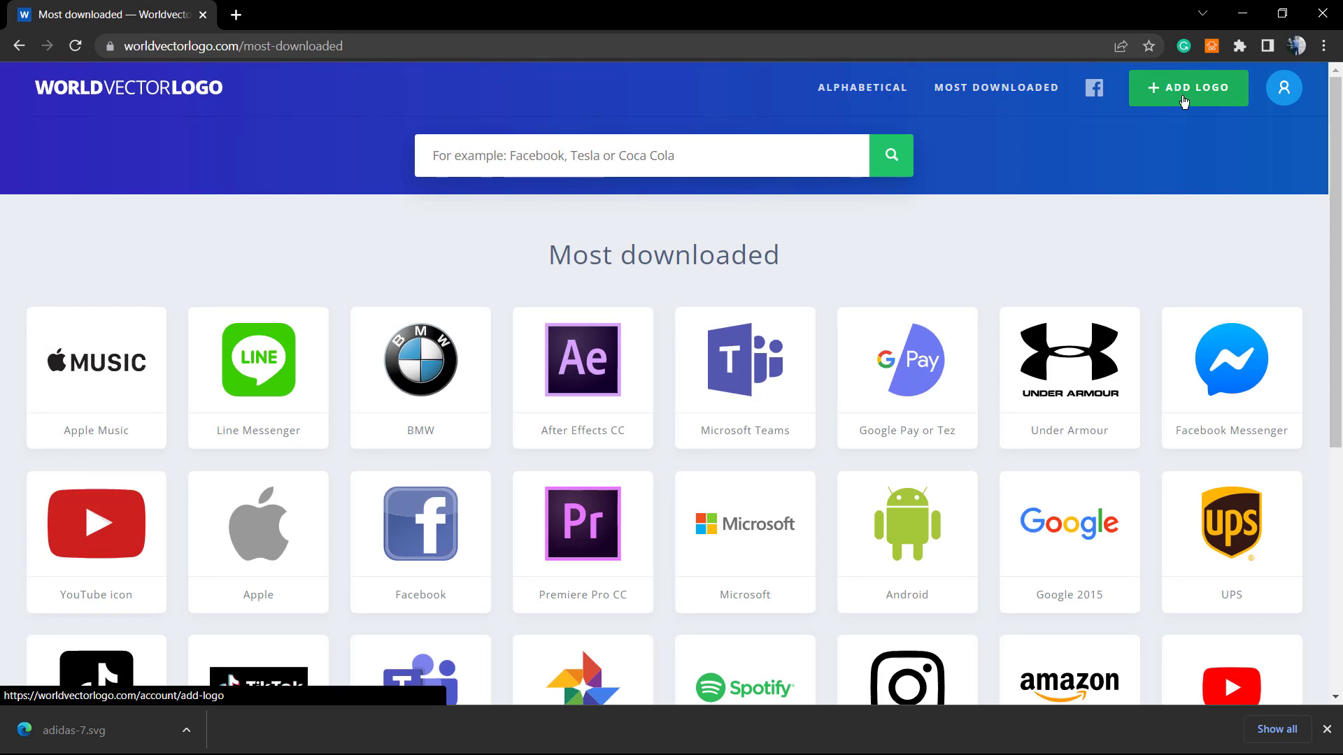
left_click(1184, 100)
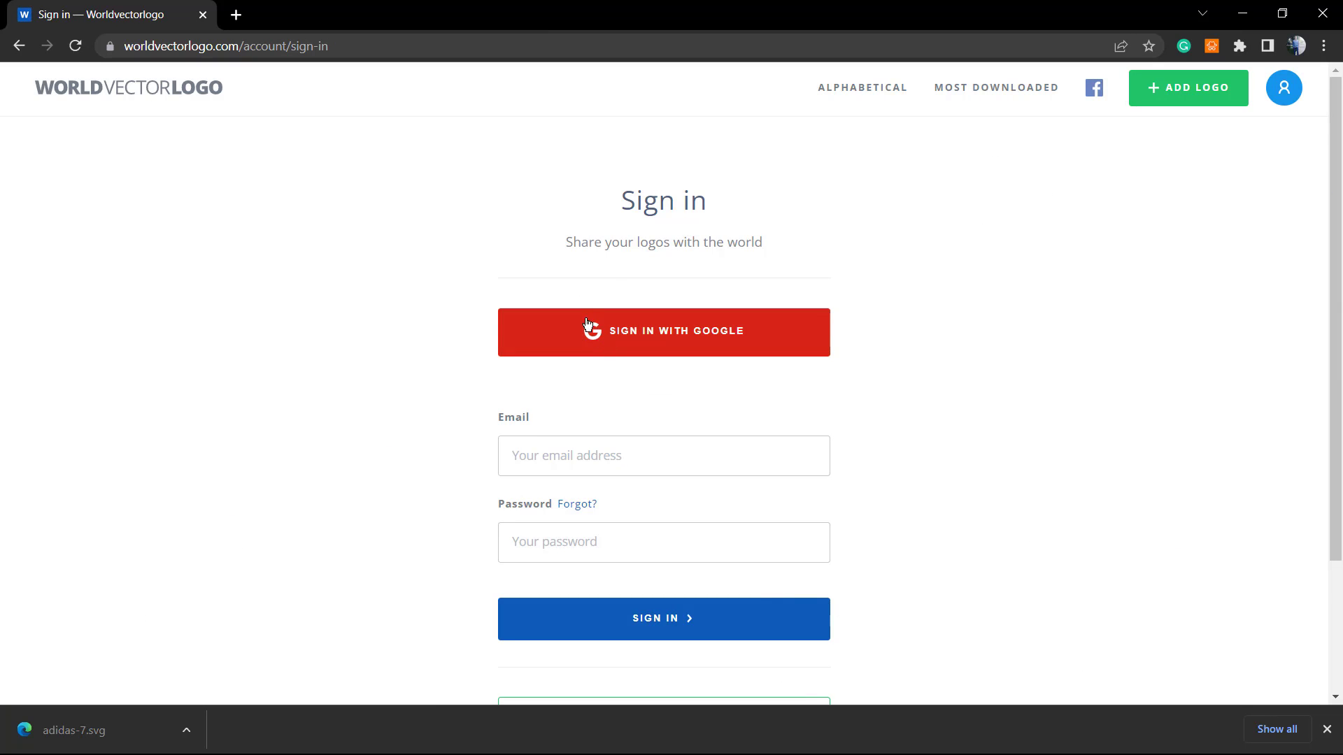
scroll(629, 525, "down", 2)
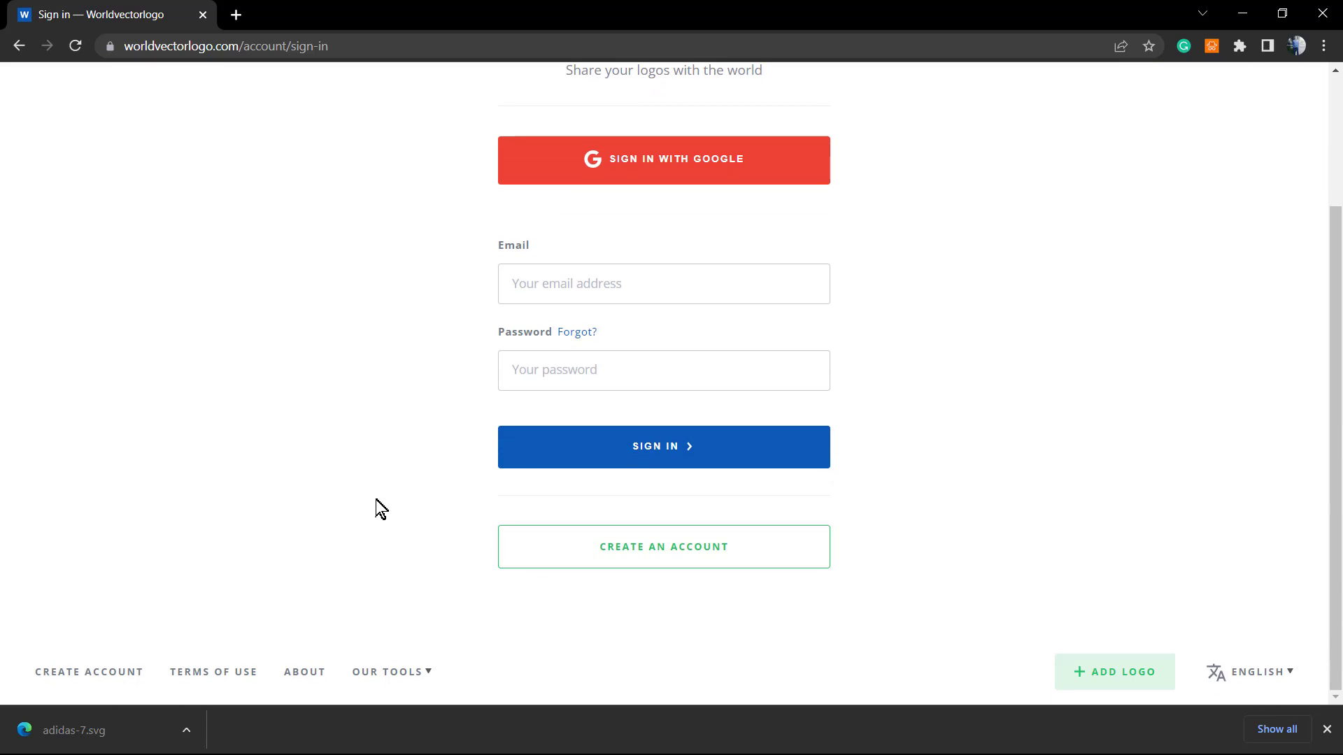
Fill in the create-account form with a full name, pass reCAPTCHA, and submit the registration
left_click(630, 547)
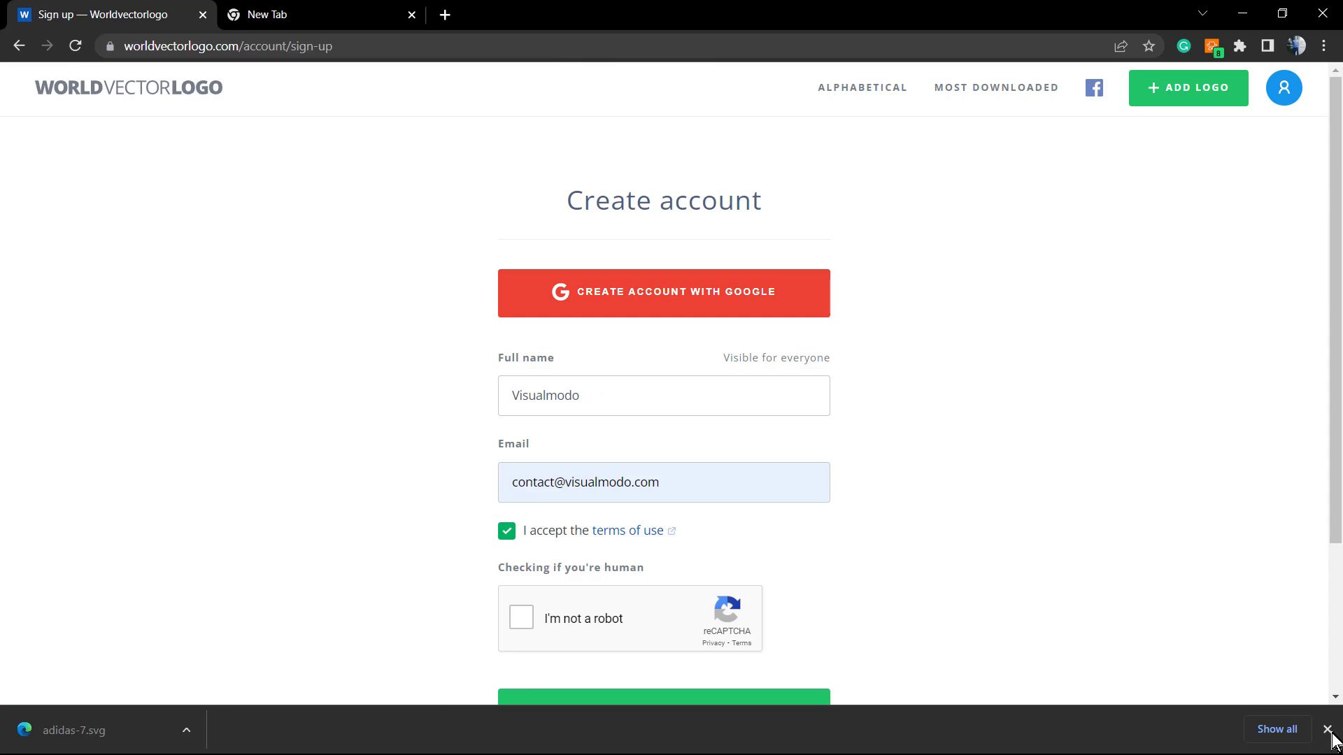
left_click(1327, 730)
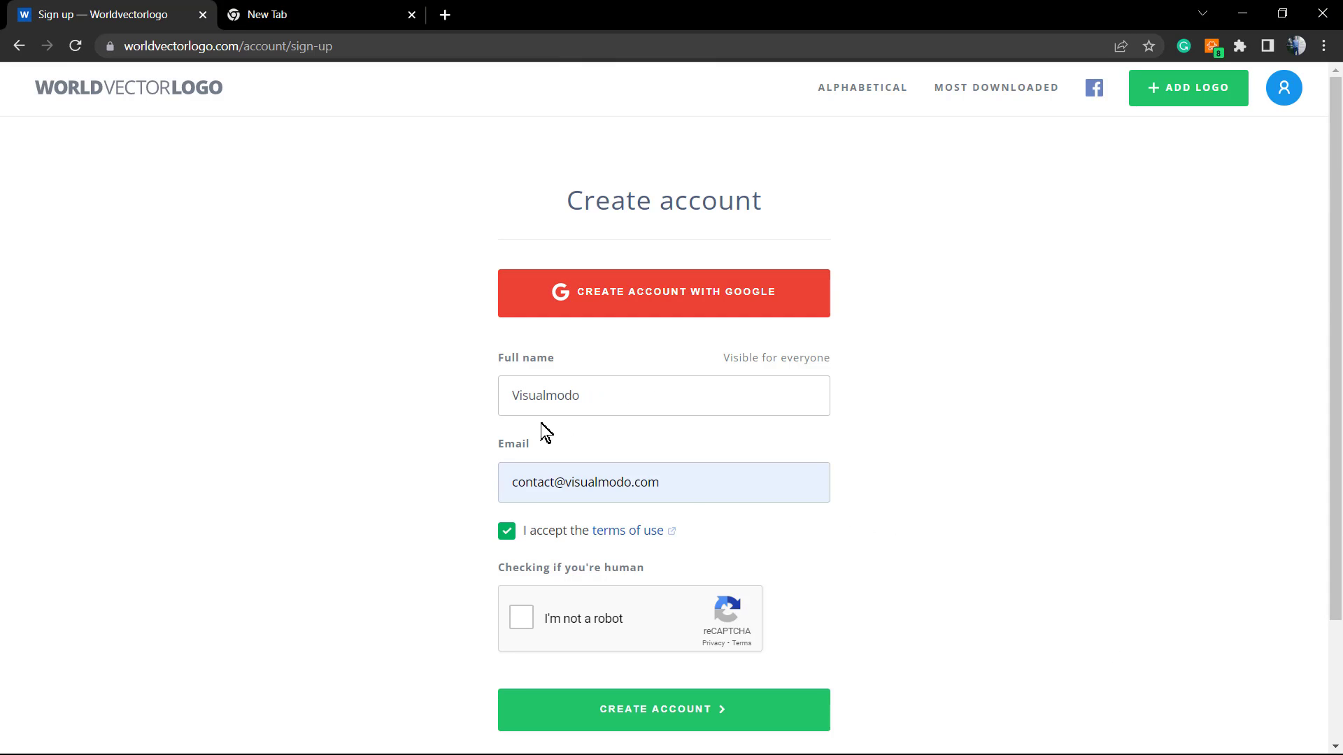
left_click(644, 396)
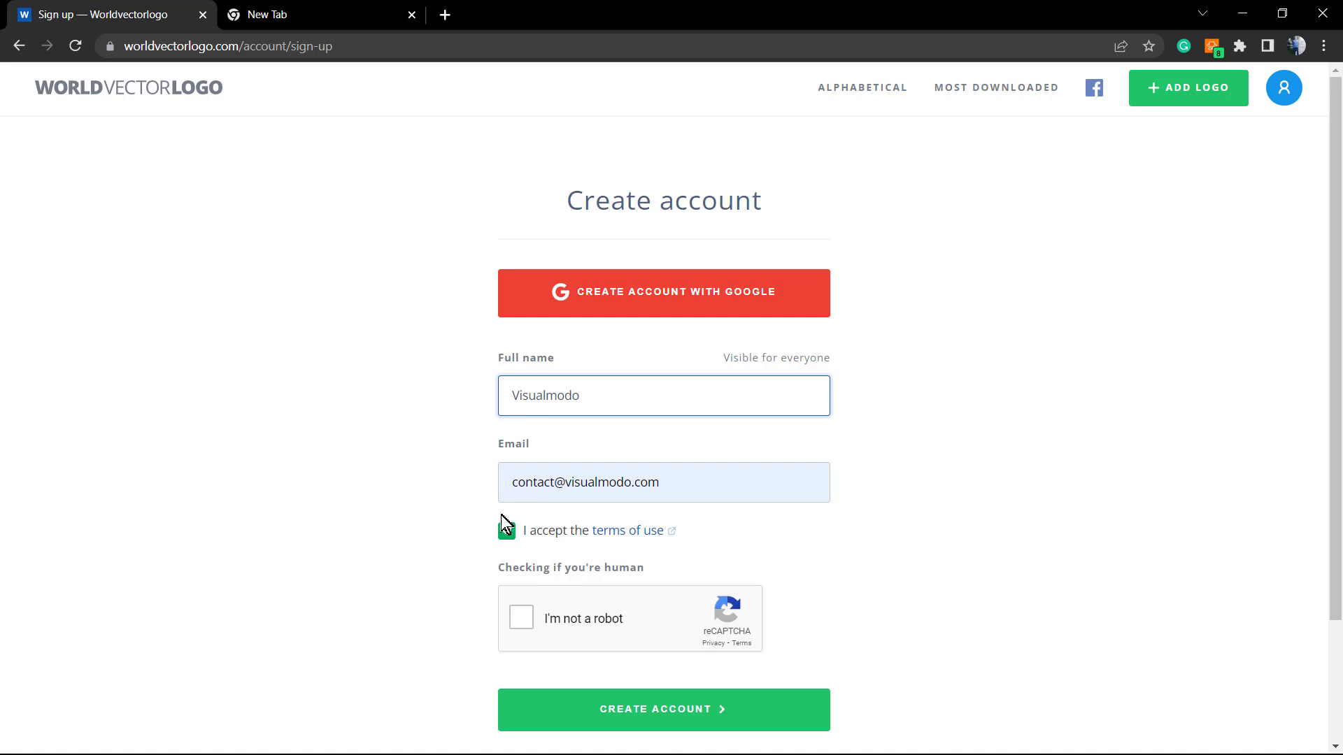
scroll(491, 520, "down", 1)
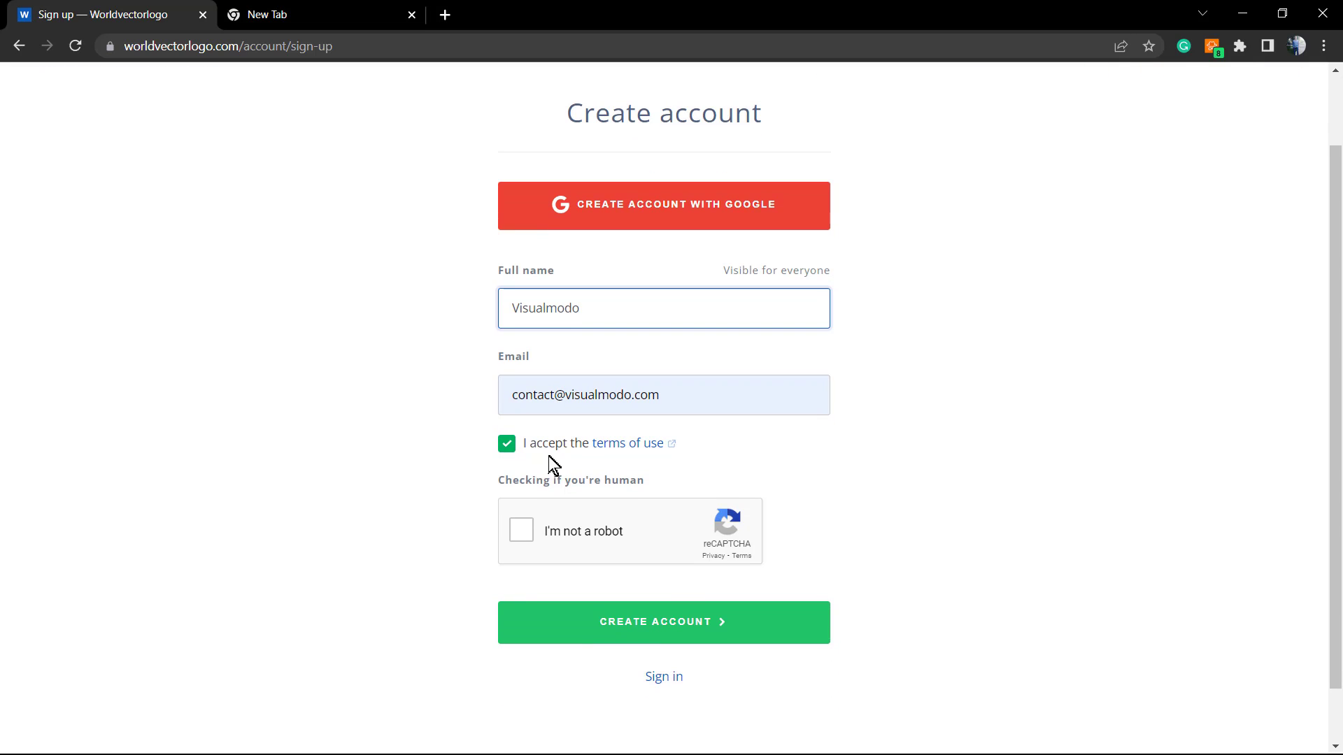
left_click(521, 536)
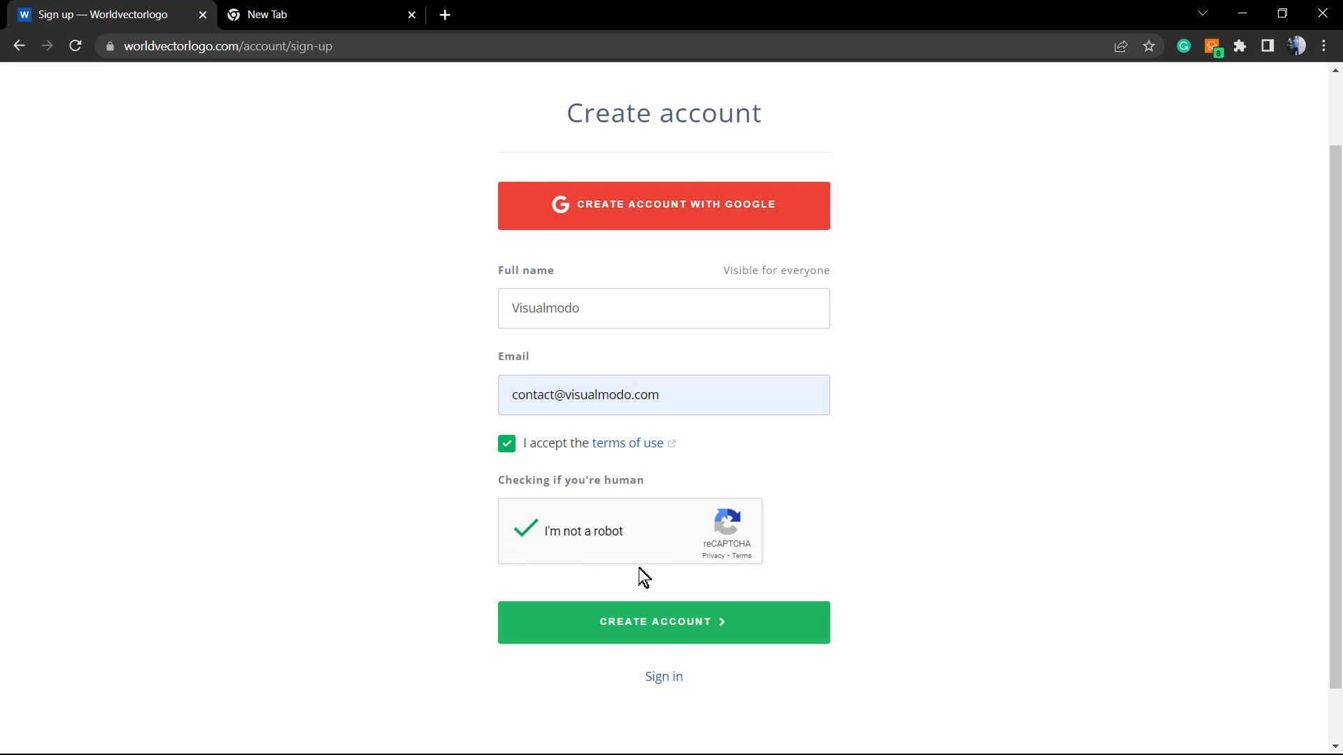
left_click(682, 621)
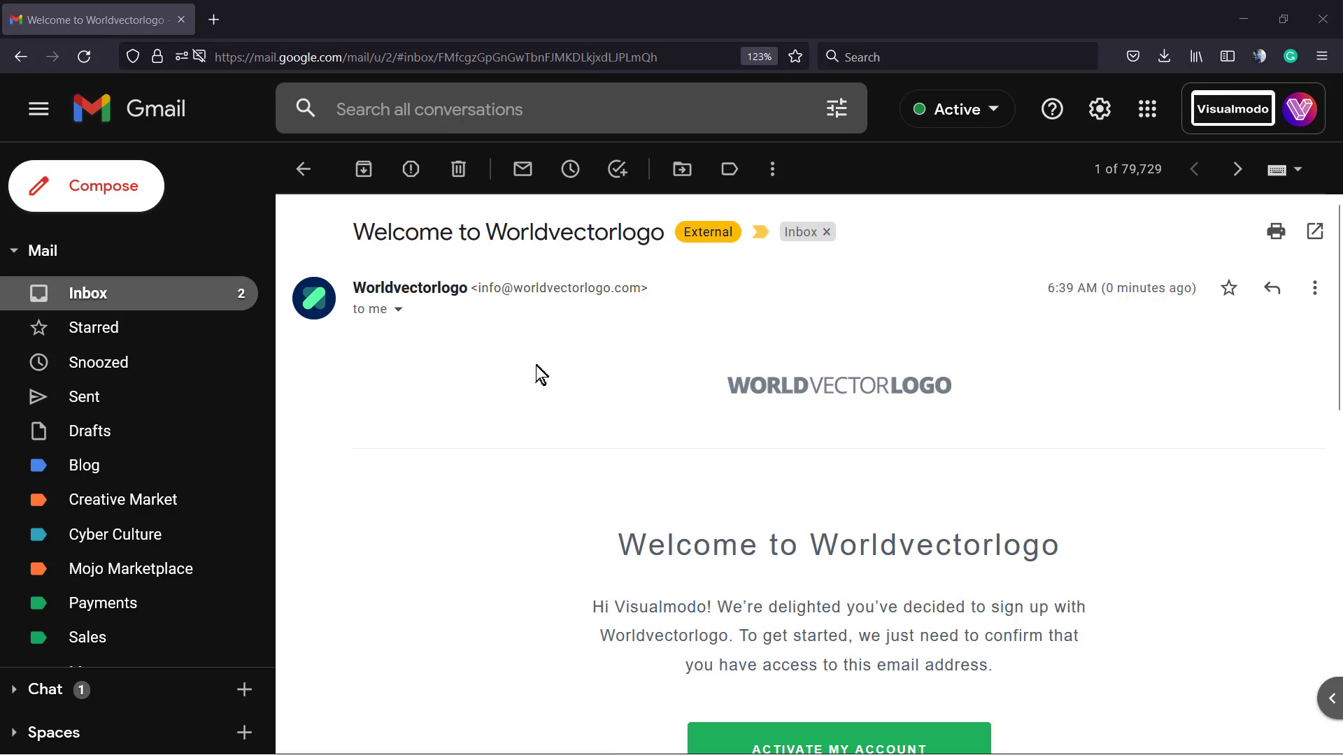
scroll(632, 412, "down", 3)
scroll(632, 411, "up", 1)
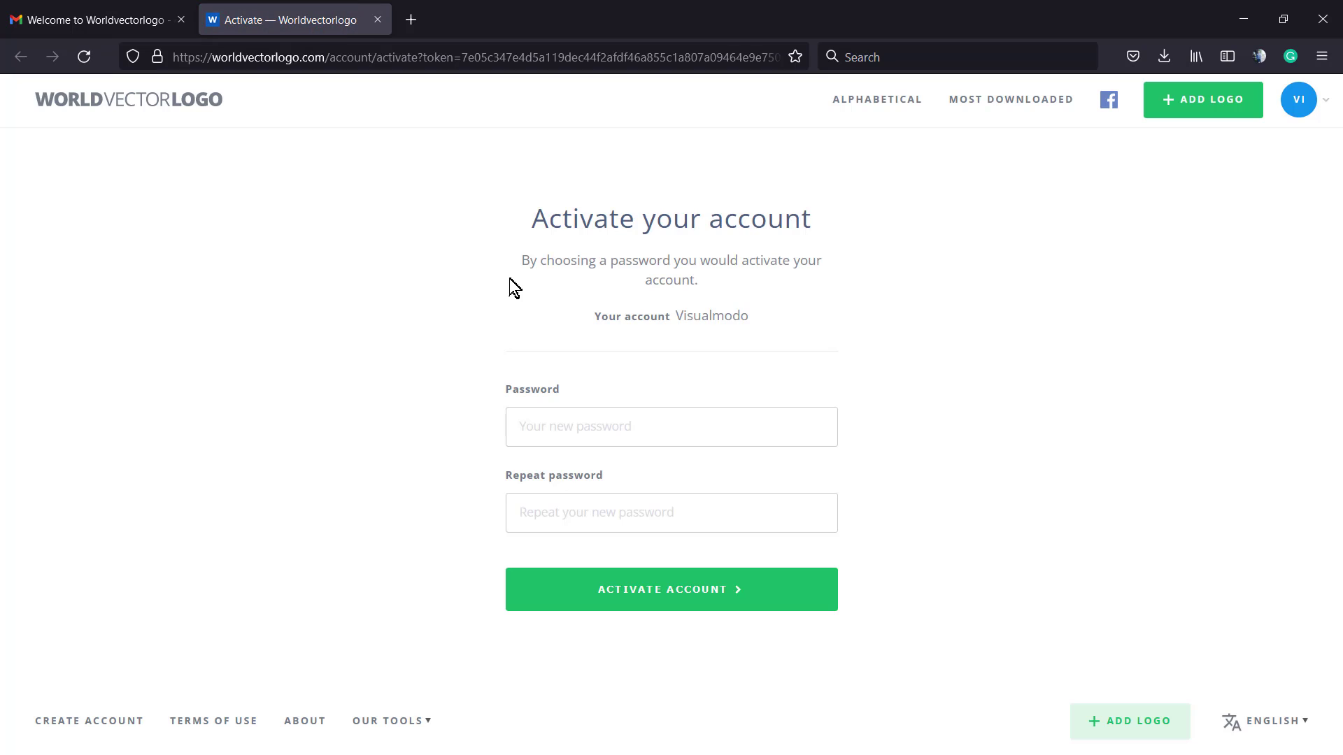
Enter and repeat a new password, then activate the account
left_click(599, 422)
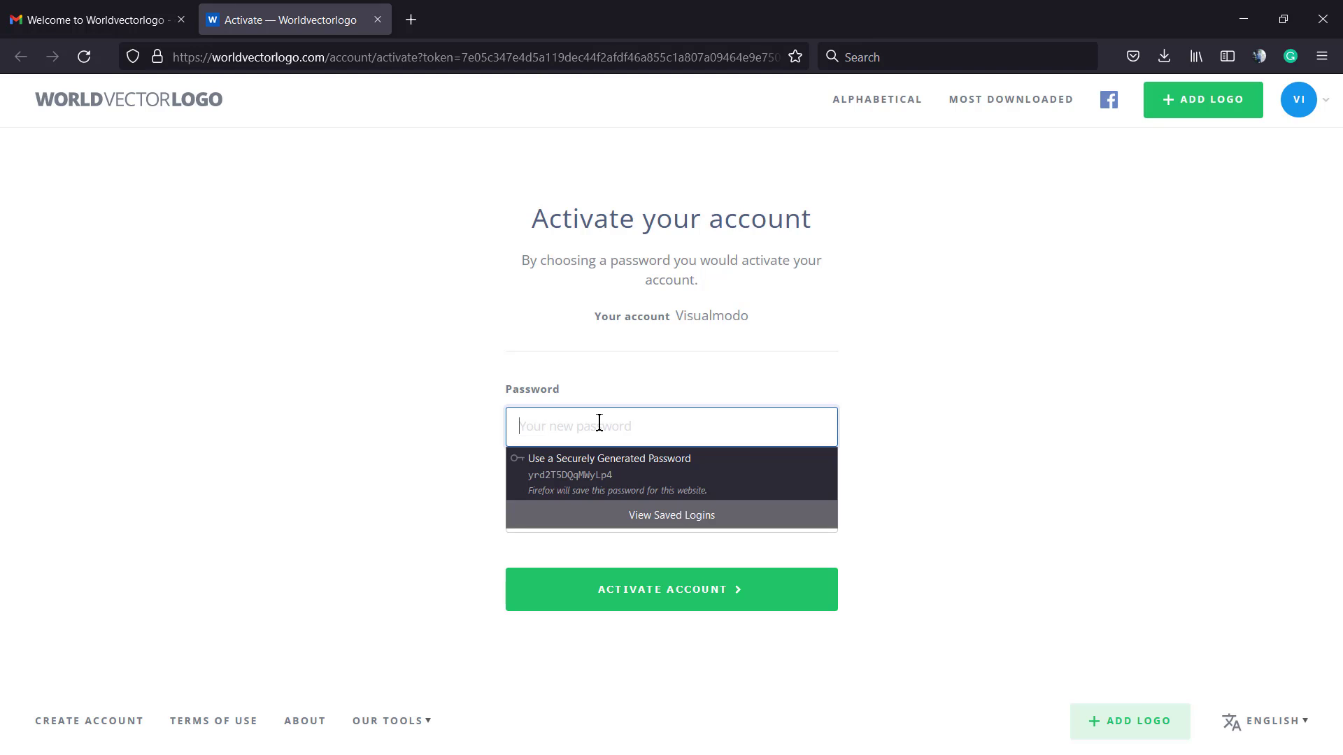
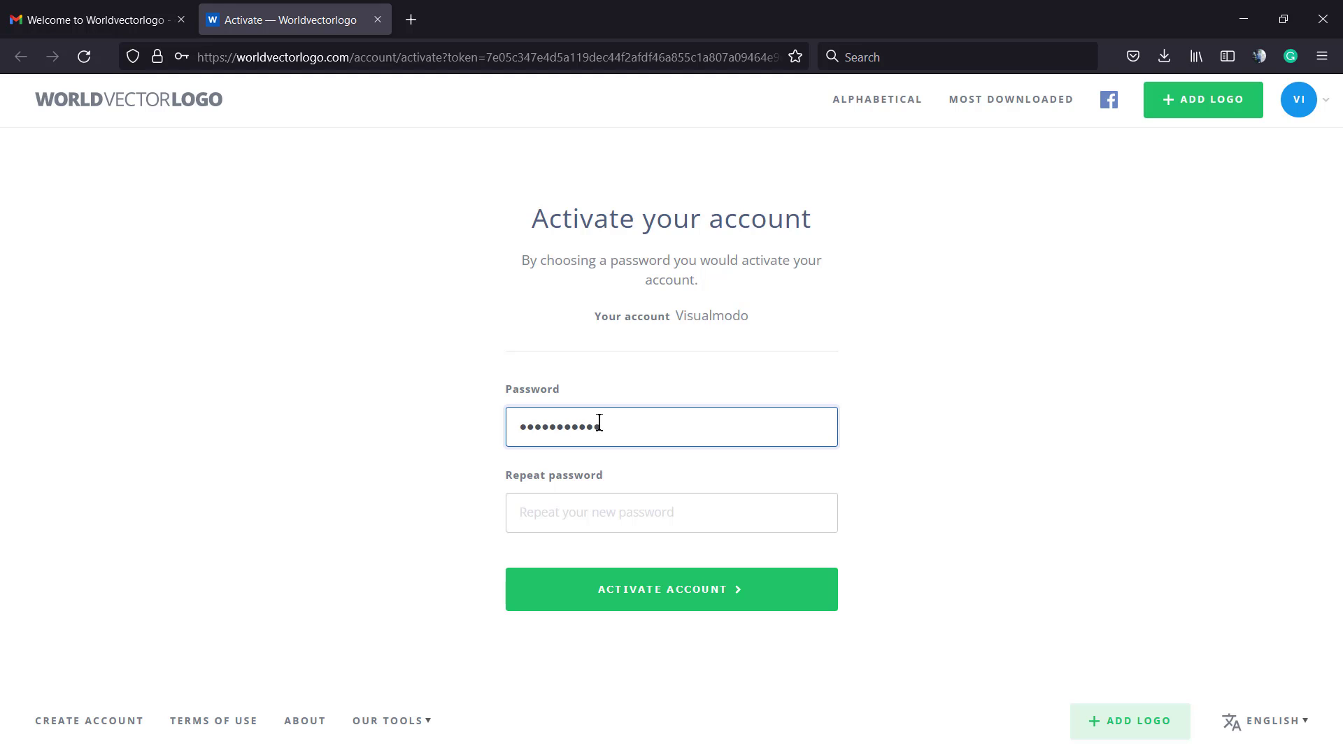
left_click(627, 505)
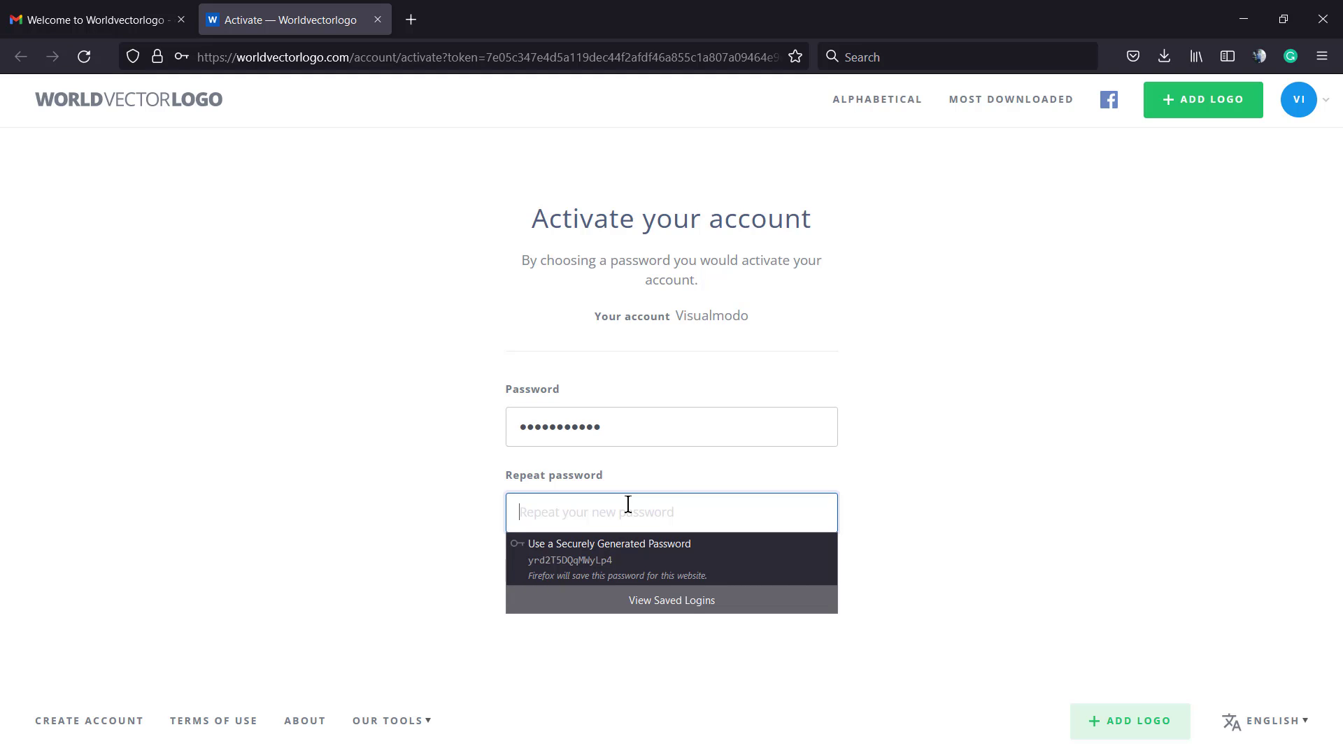
type("v")
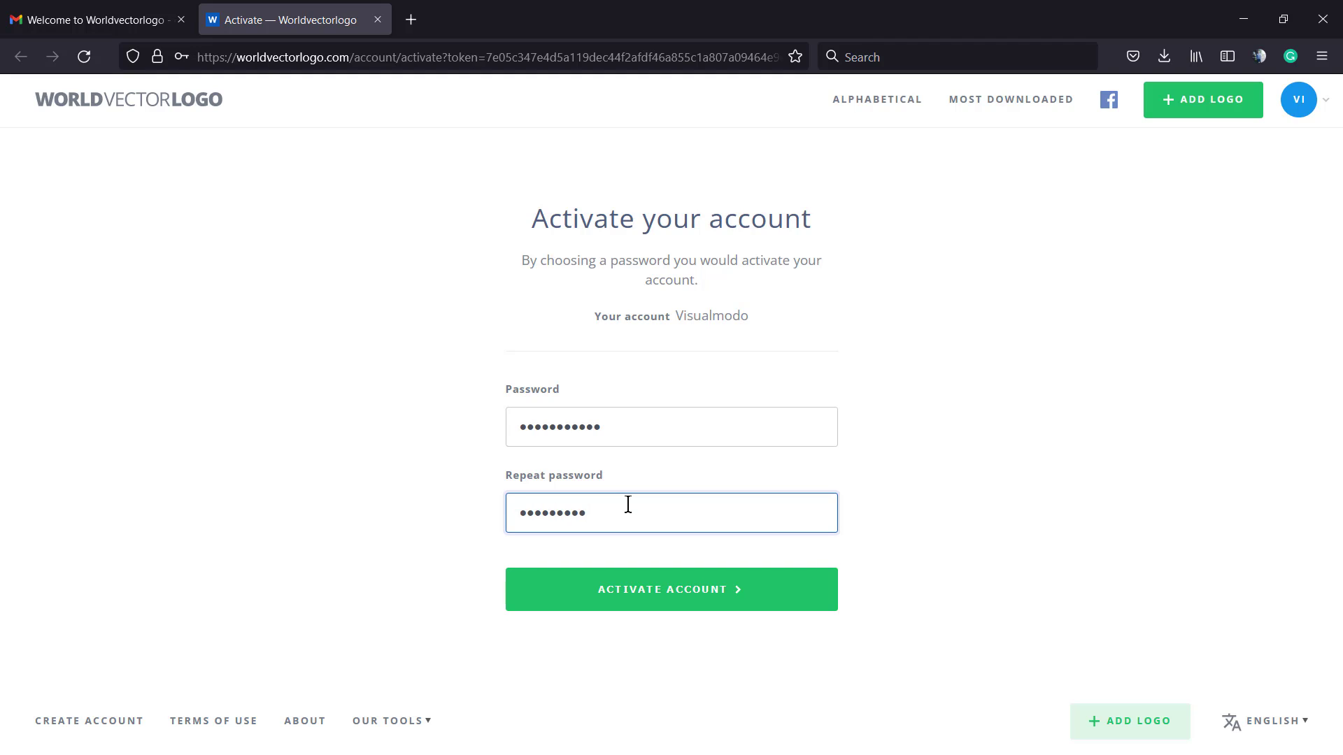
left_click(708, 591)
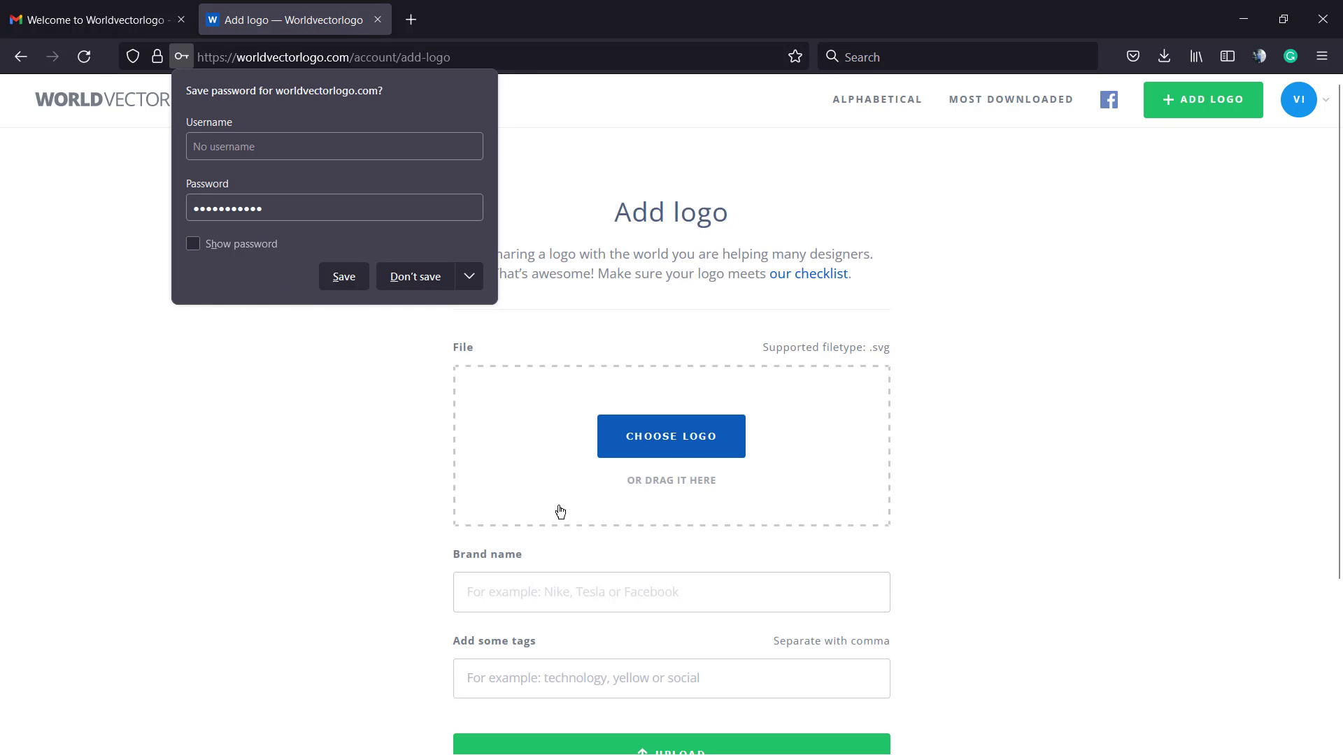
scroll(582, 515, "down", 3)
scroll(684, 396, "up", 3)
Dismiss the save-password offer and open the SVG file picker with Choose Logo
left_click(406, 276)
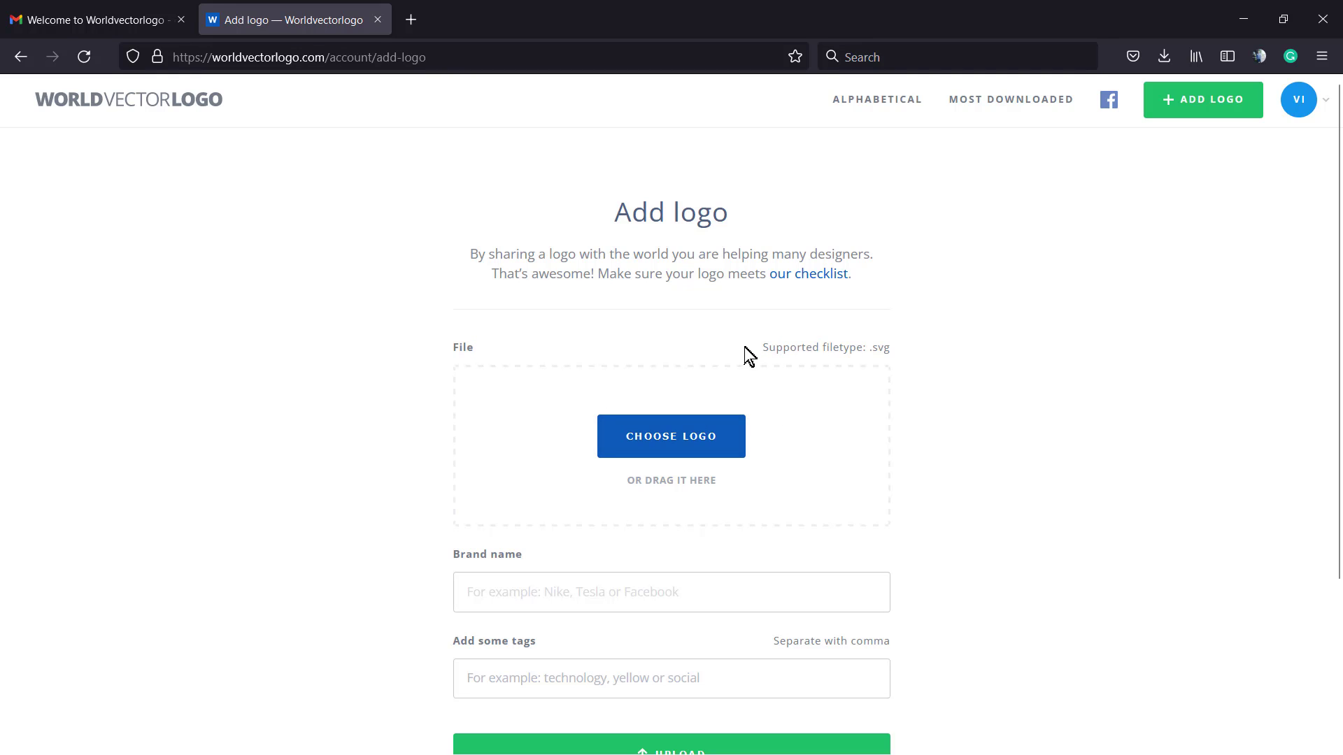
mouse_move(745, 354)
left_mouse_down()
mouse_move(770, 357)
mouse_move(640, 434)
left_mouse_up()
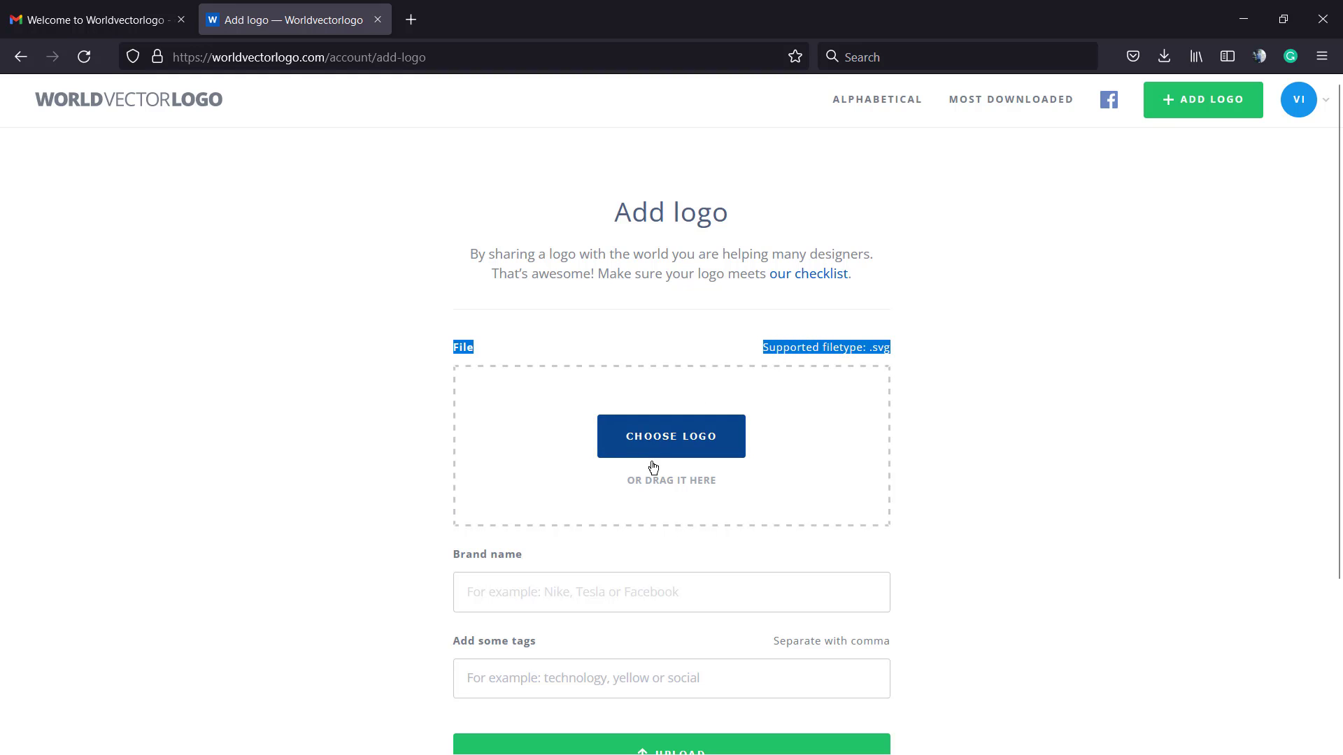
left_click(665, 458)
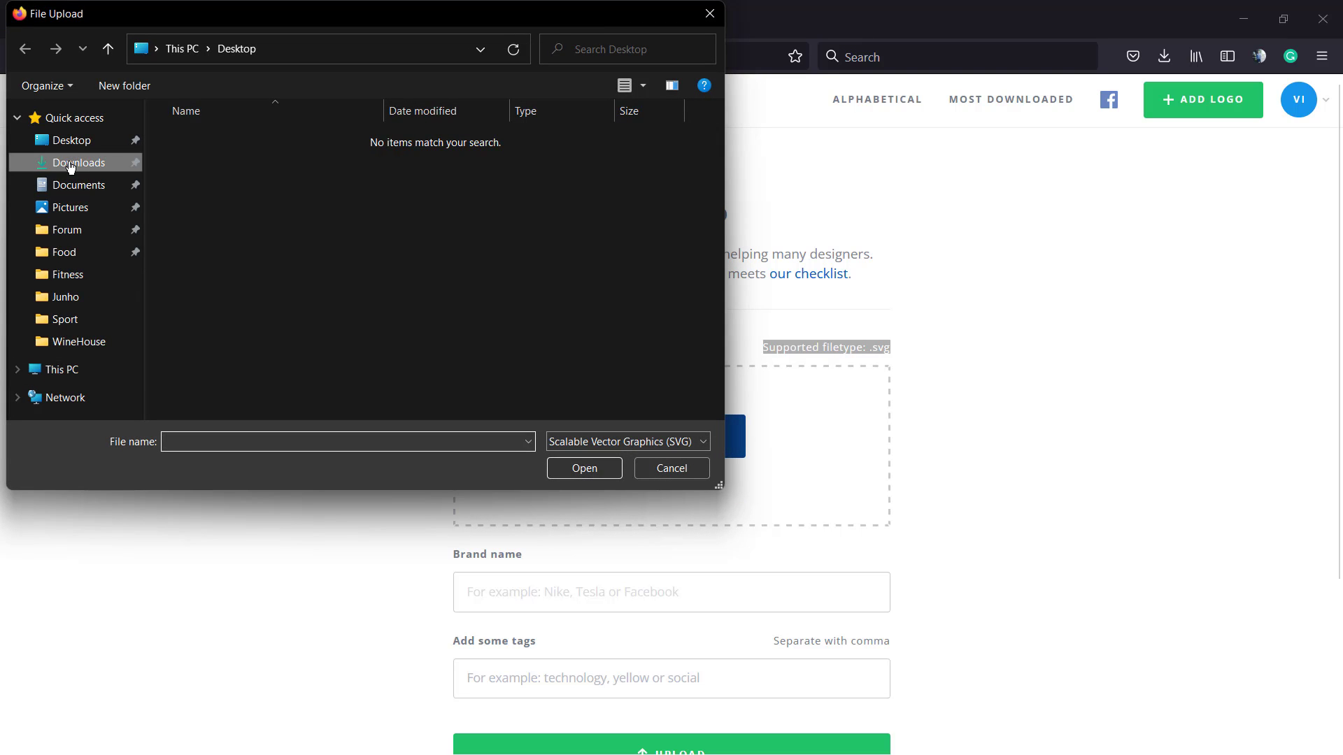
Rename logo-color.svg in Downloads to 'Anzu logo-color.svg' and attach it to the Add logo form
left_click(70, 165)
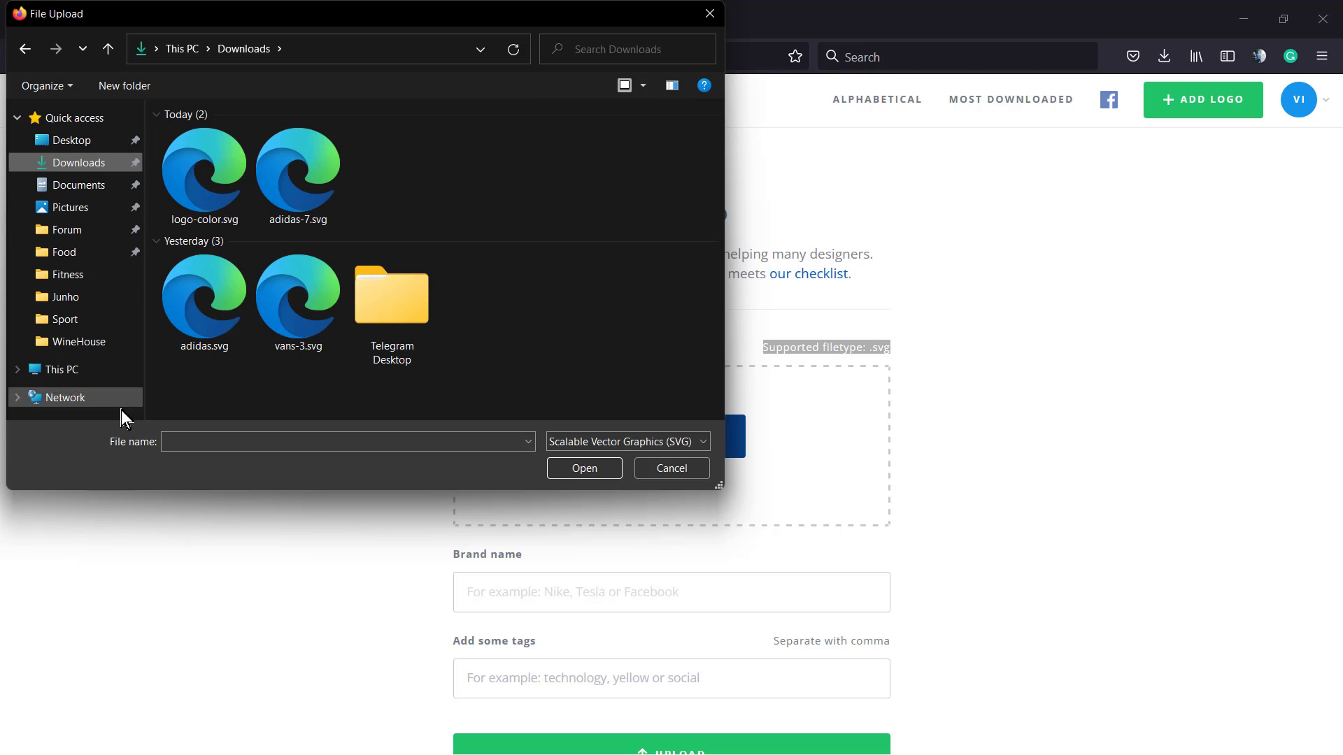
left_click(191, 193)
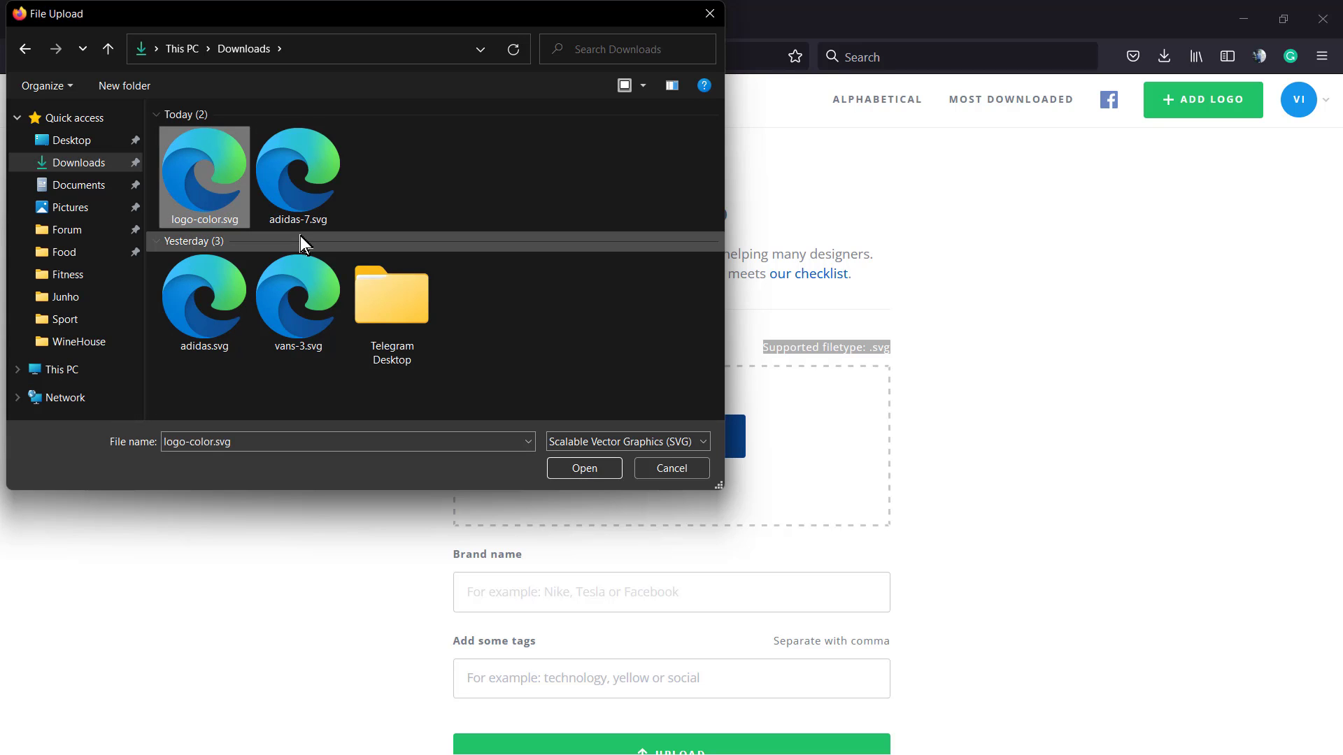
right_click(207, 211)
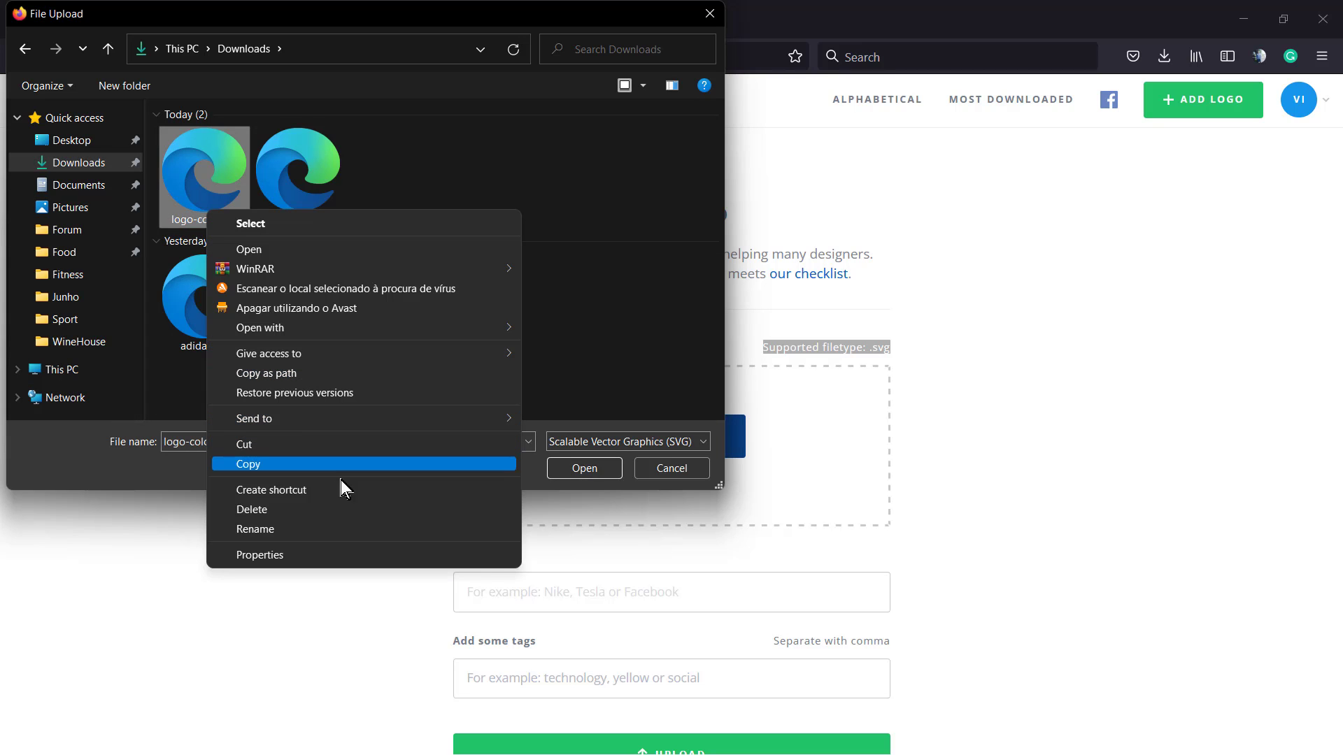
left_click(348, 529)
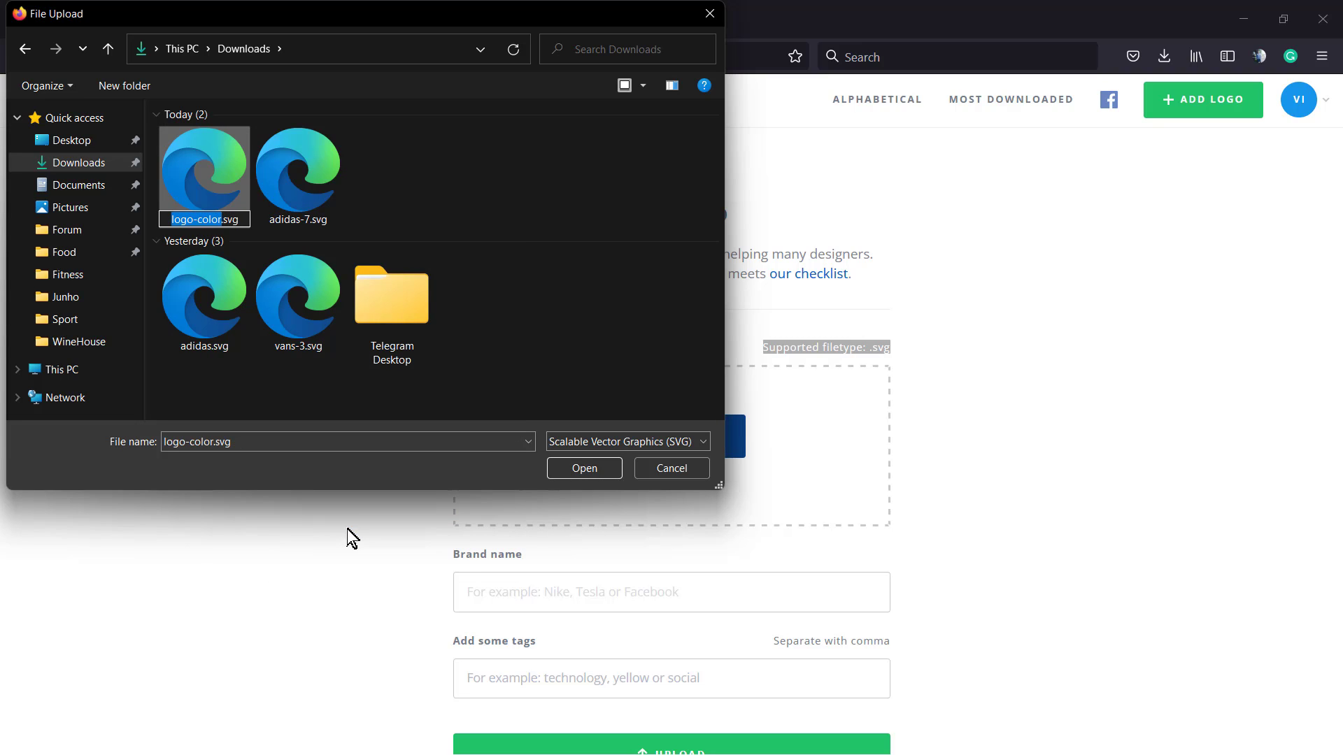
key("Home")
type("A")
key("BackSpace")
type("Anzu")
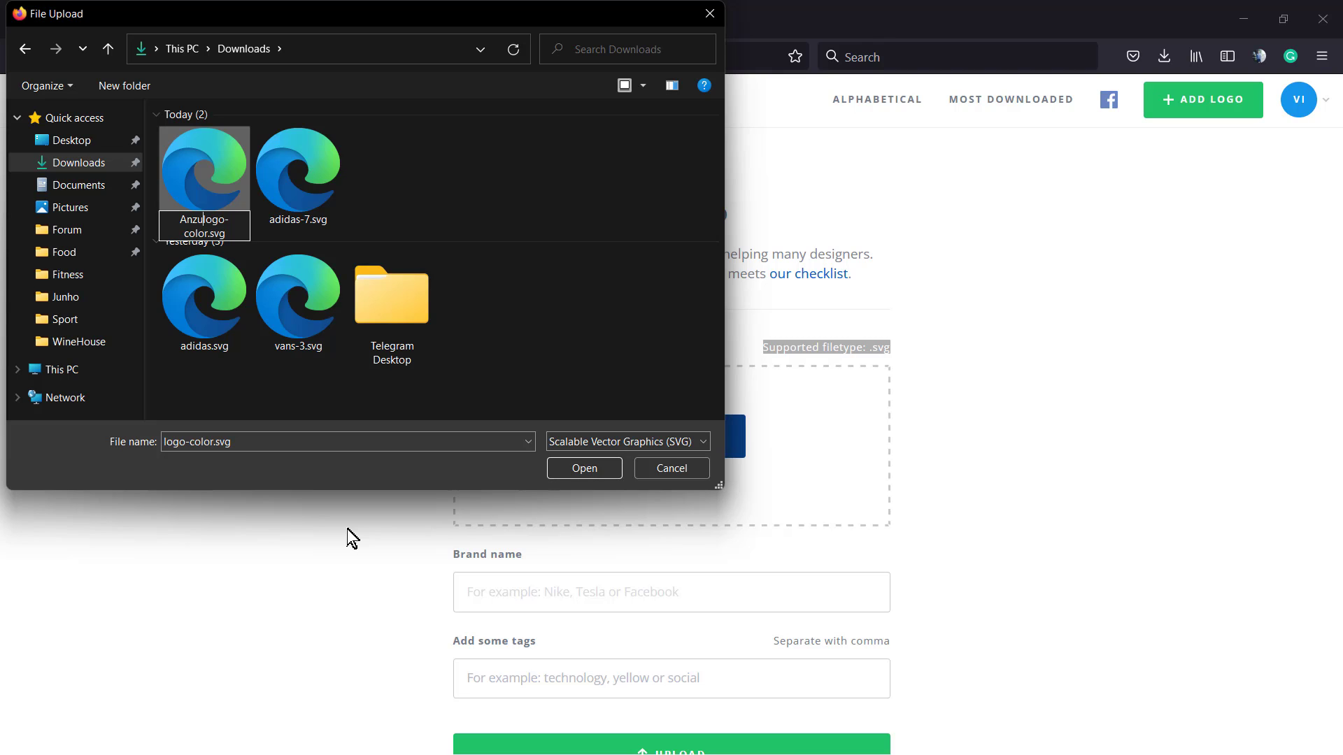
key("Return")
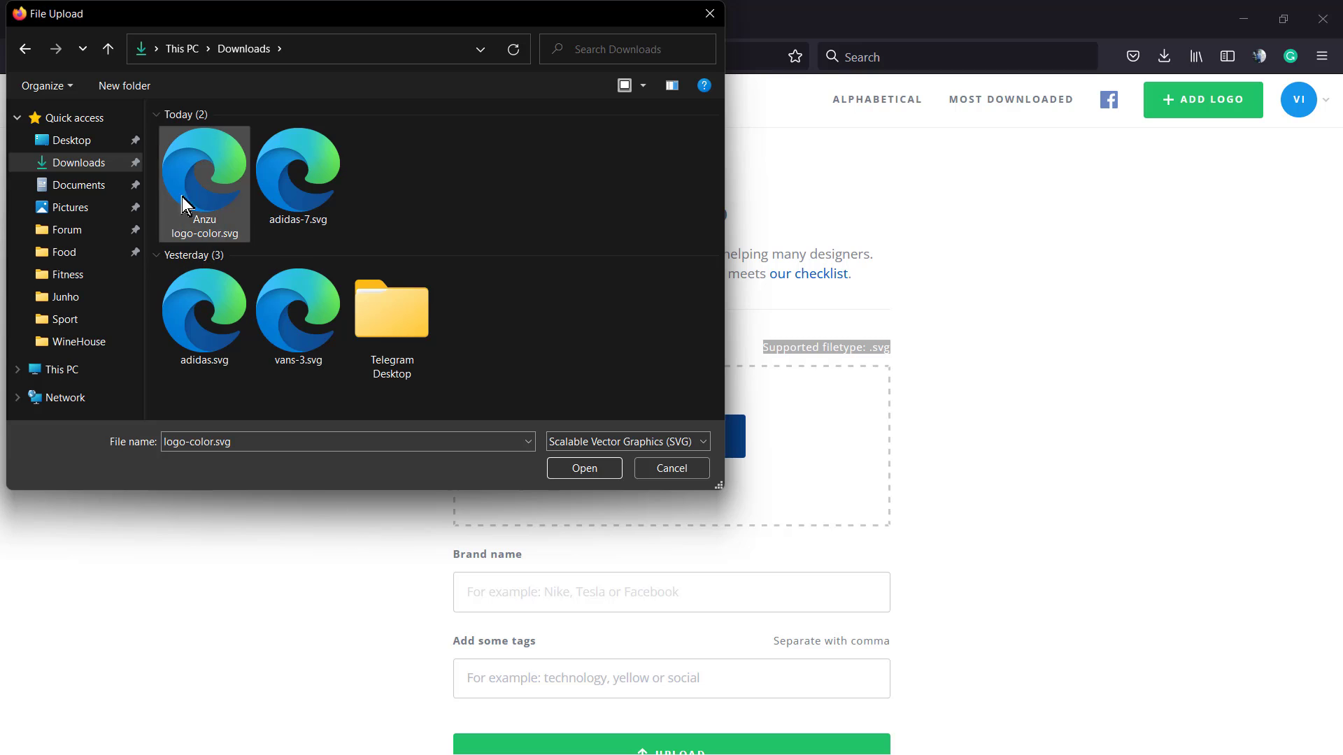
left_click(189, 205)
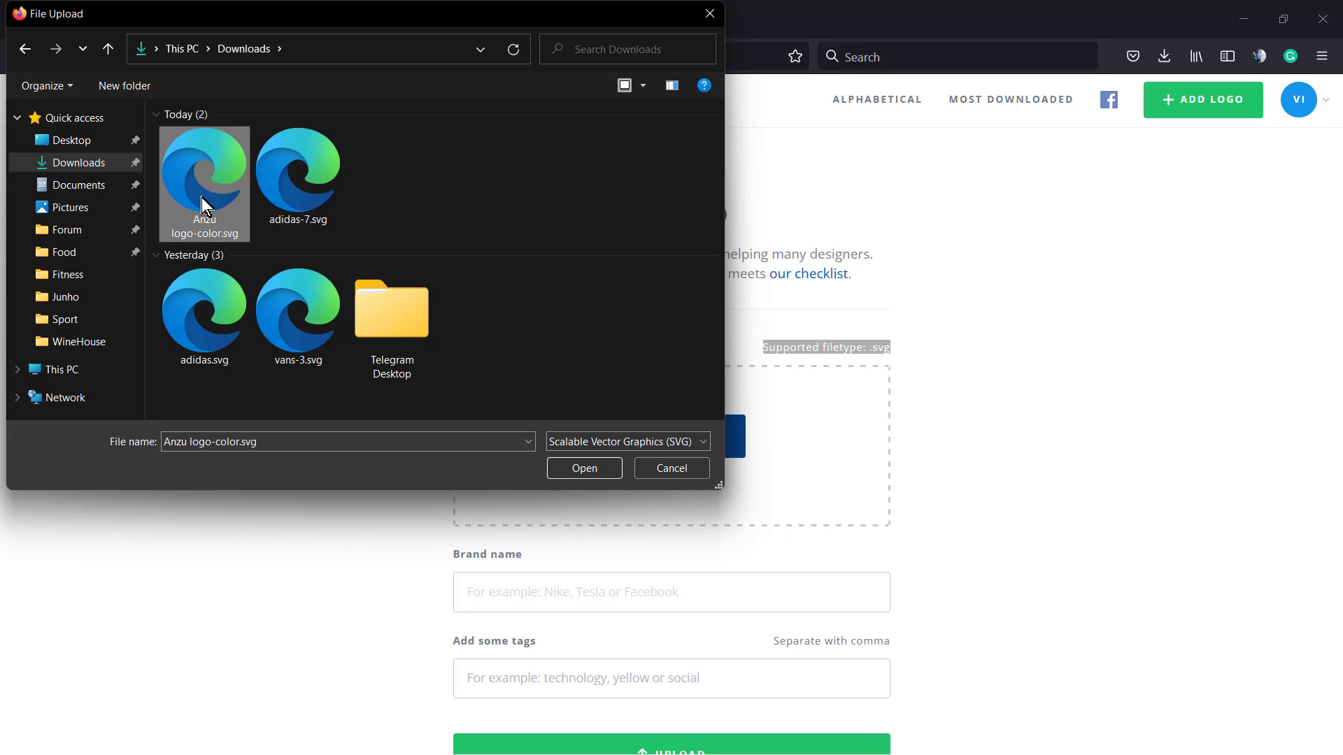
mouse_move(204, 173)
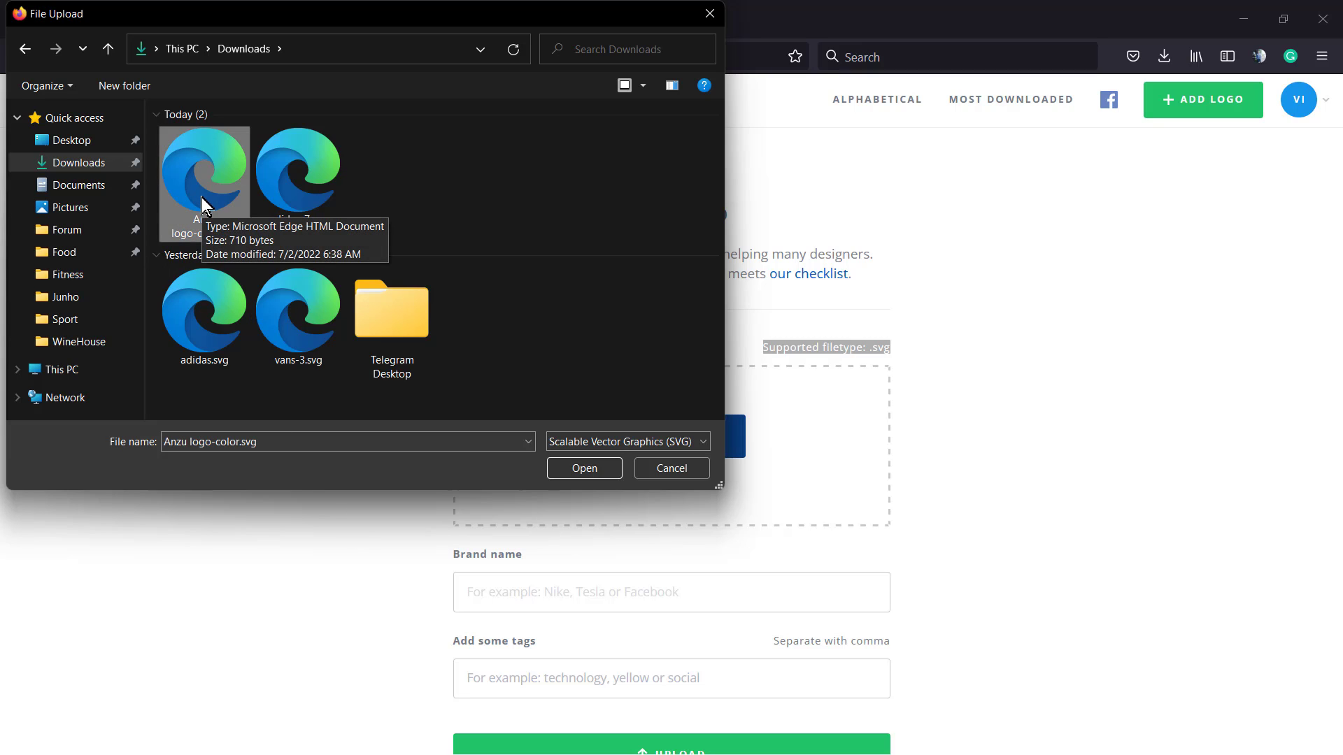
double_click(207, 216)
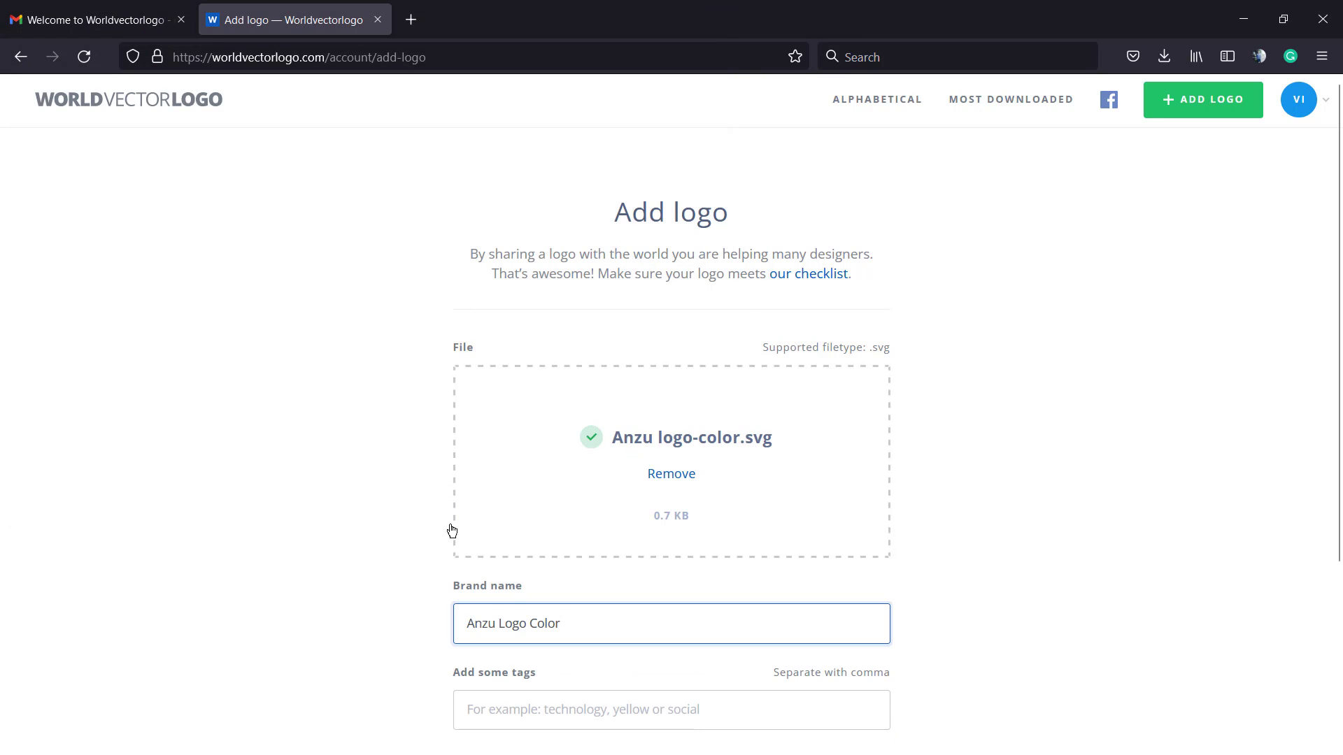
scroll(534, 480, "down", 1)
scroll(534, 480, "down", 2)
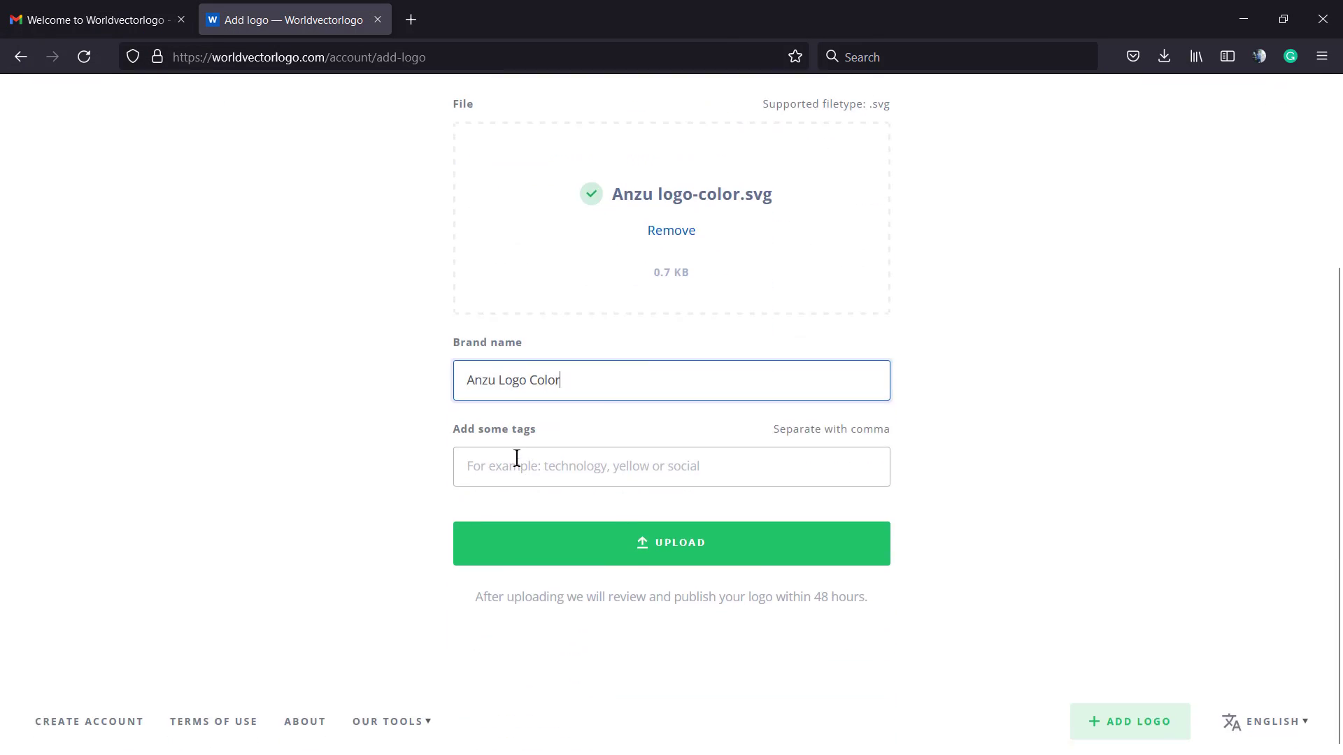
Change the auto-filled brand name to 'Anzu WordPress Theme', removing 'Logo' and 'Color'
double_click(513, 380)
key("BackSpace")
double_click(516, 380)
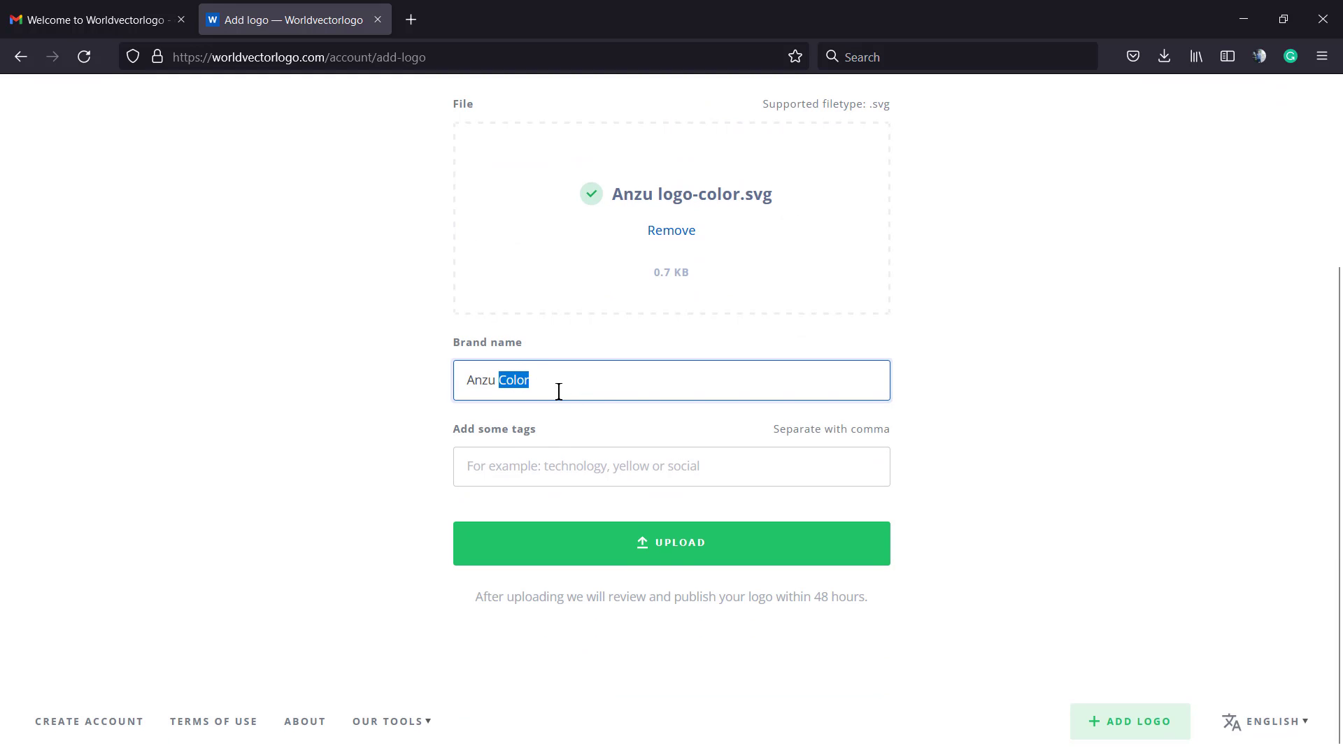
type("Word")
type("Press Tjh")
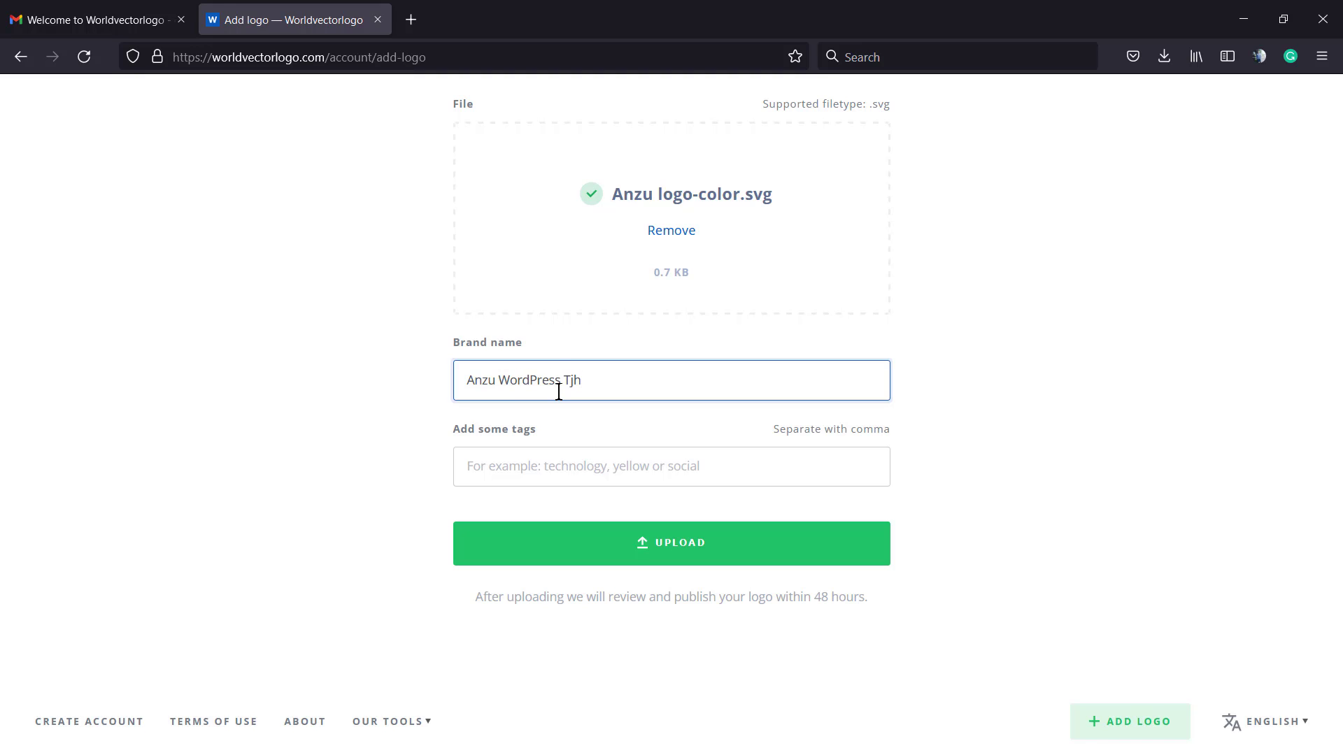
key("BackSpace")
key("BackSpace")
type("eme")
Add the tags WordPress, Theme, Themes, HTML and Technology
left_click(498, 470)
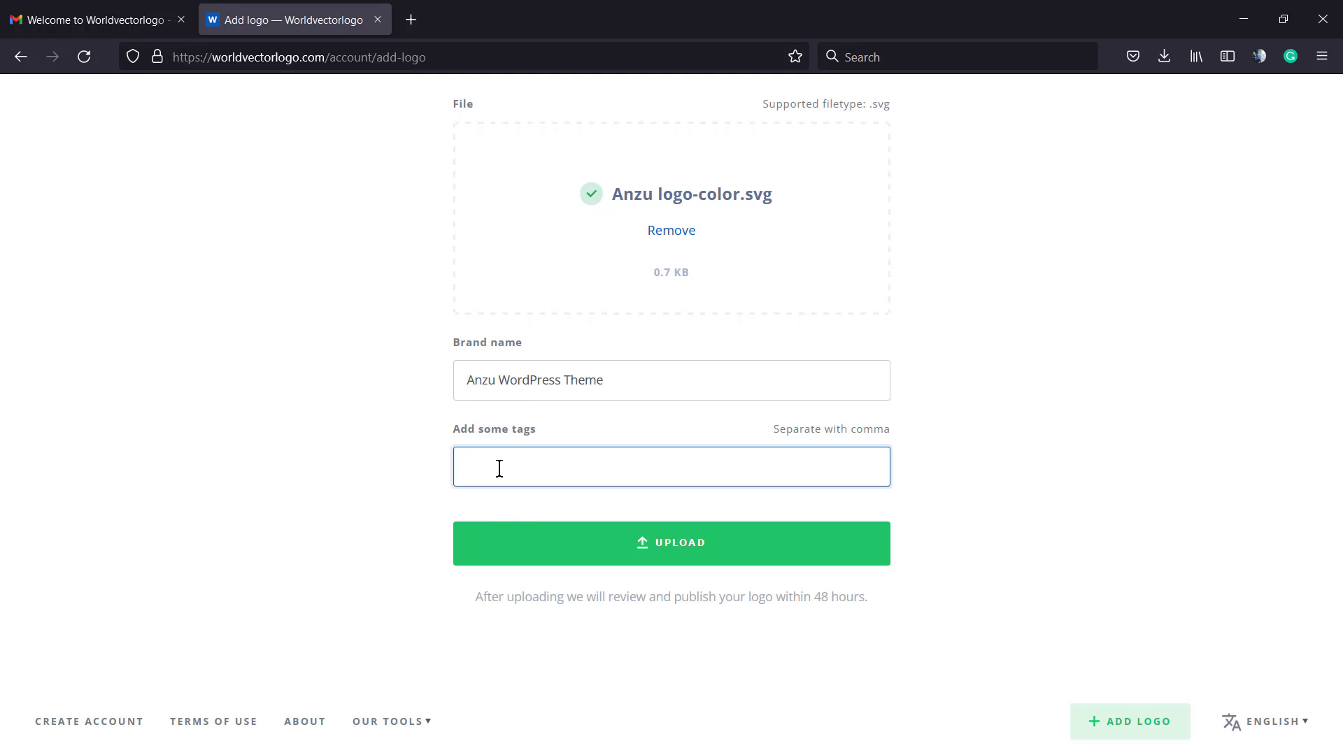
type("WordPress")
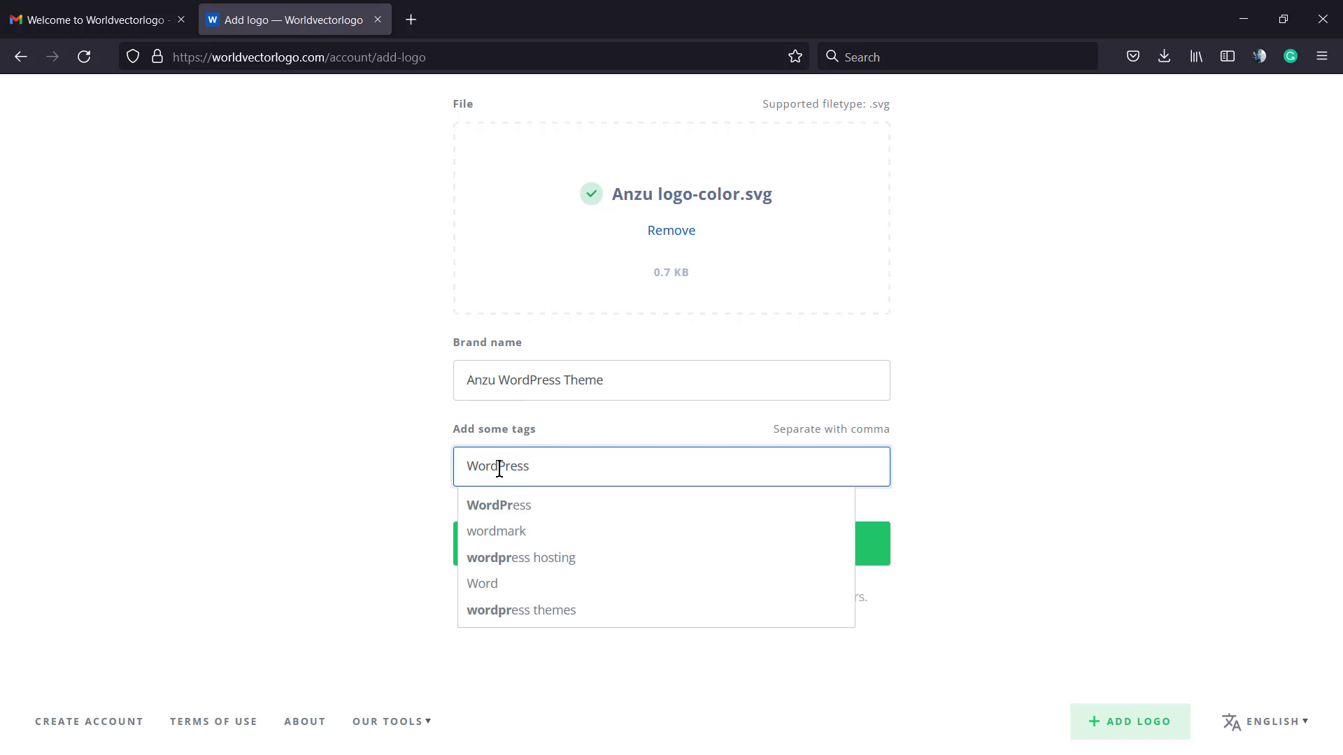
left_click(530, 505)
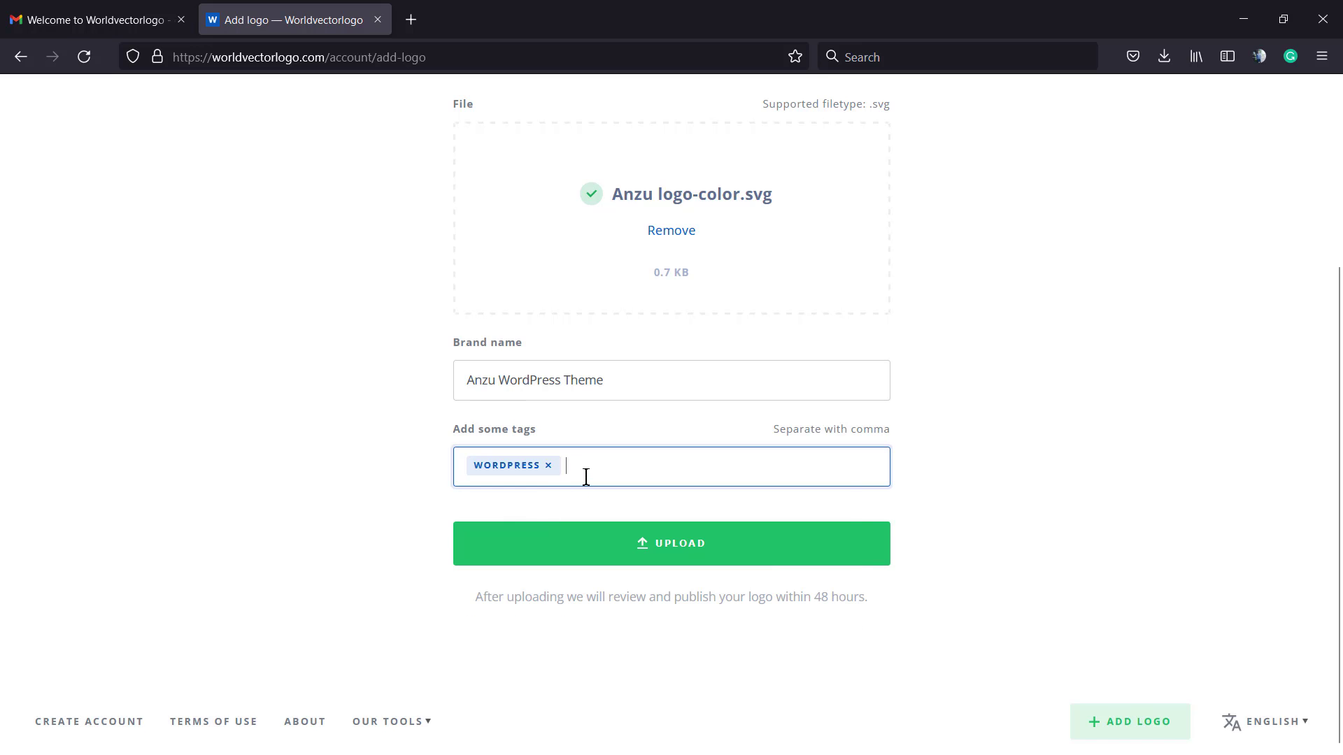
type("theme")
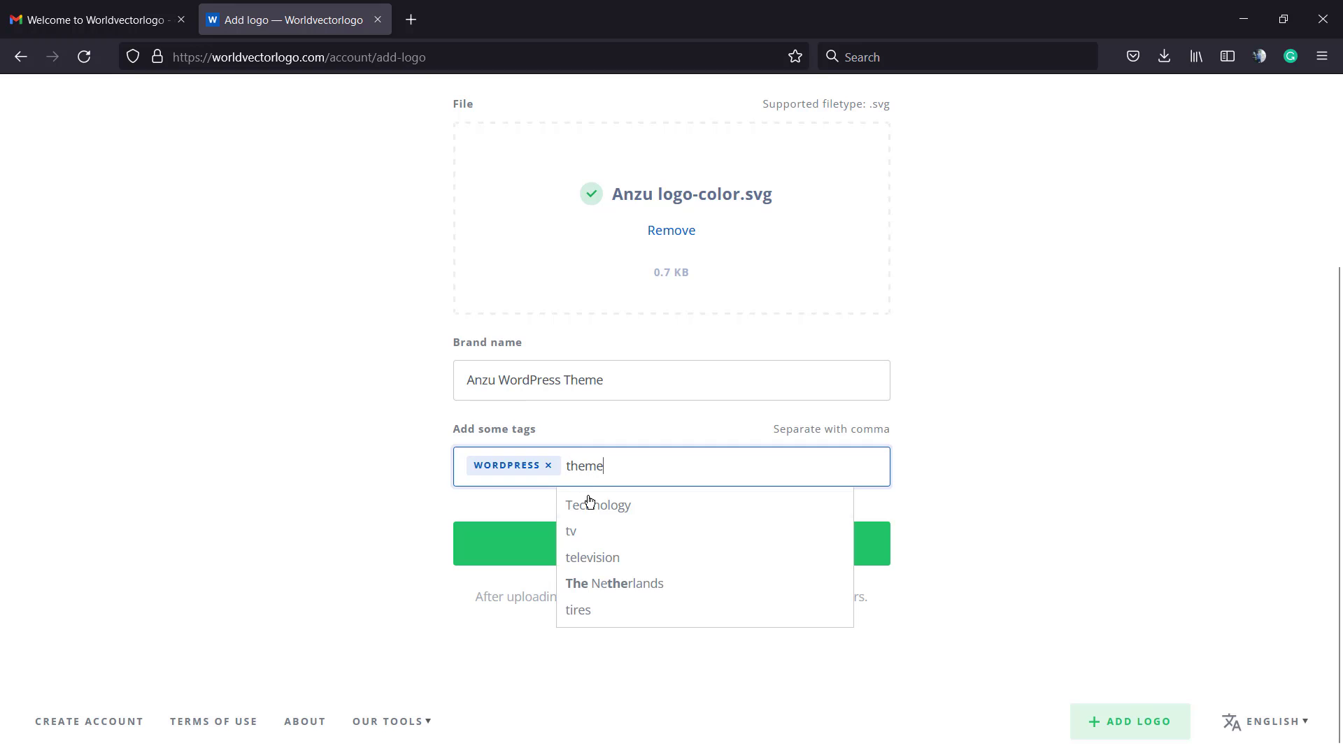
key("Return")
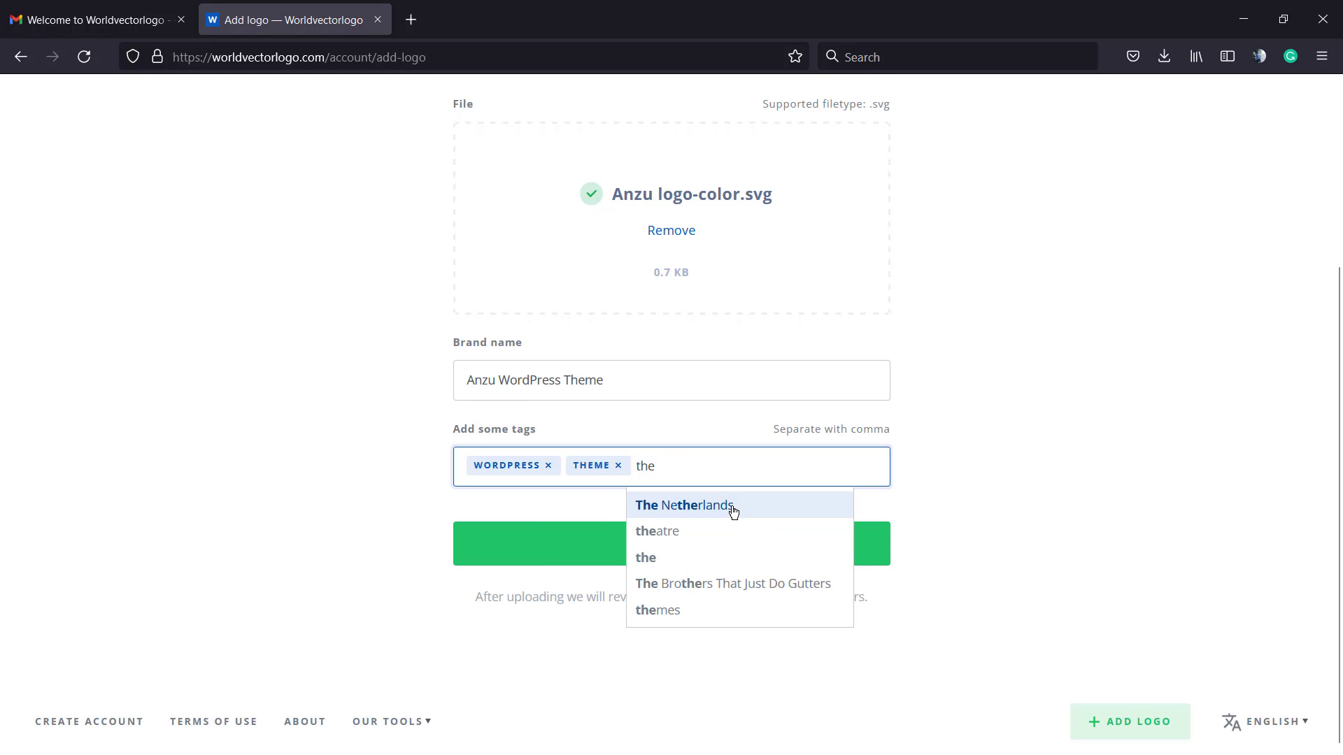
left_click(734, 610)
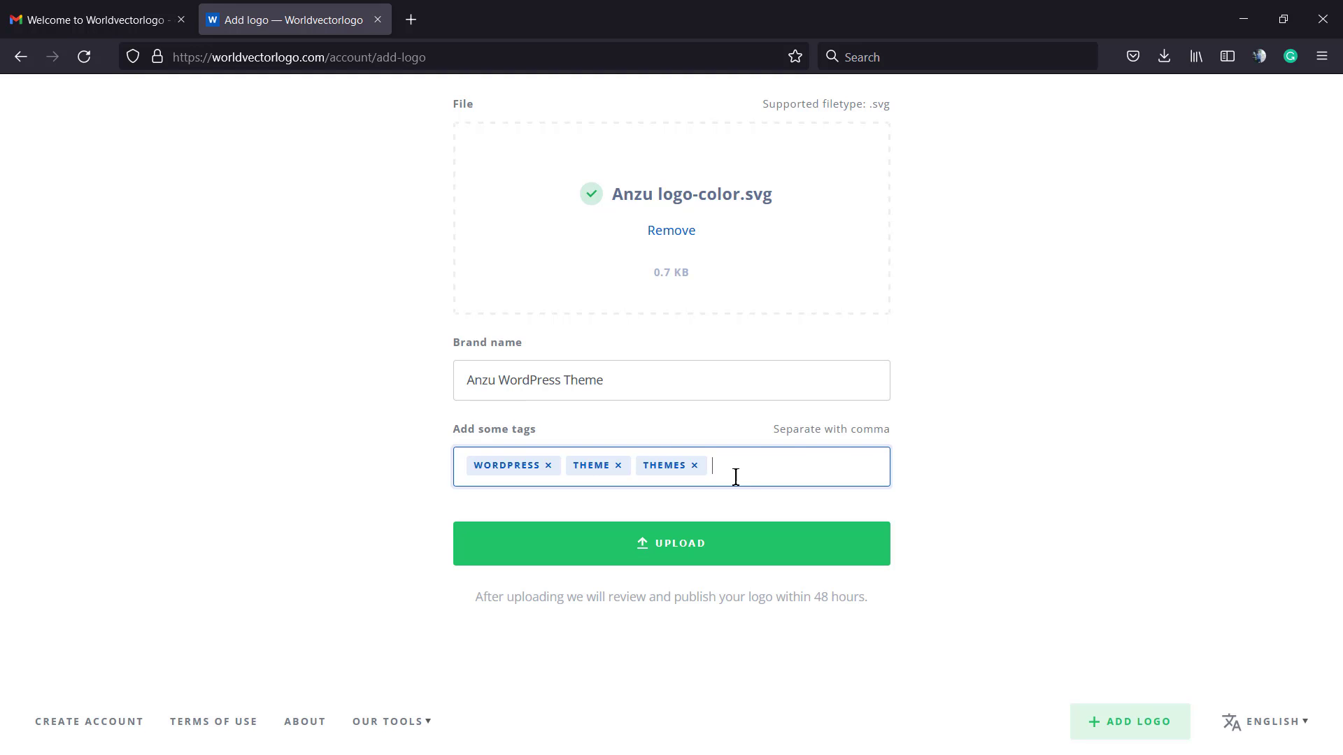
type("html")
left_click(777, 506)
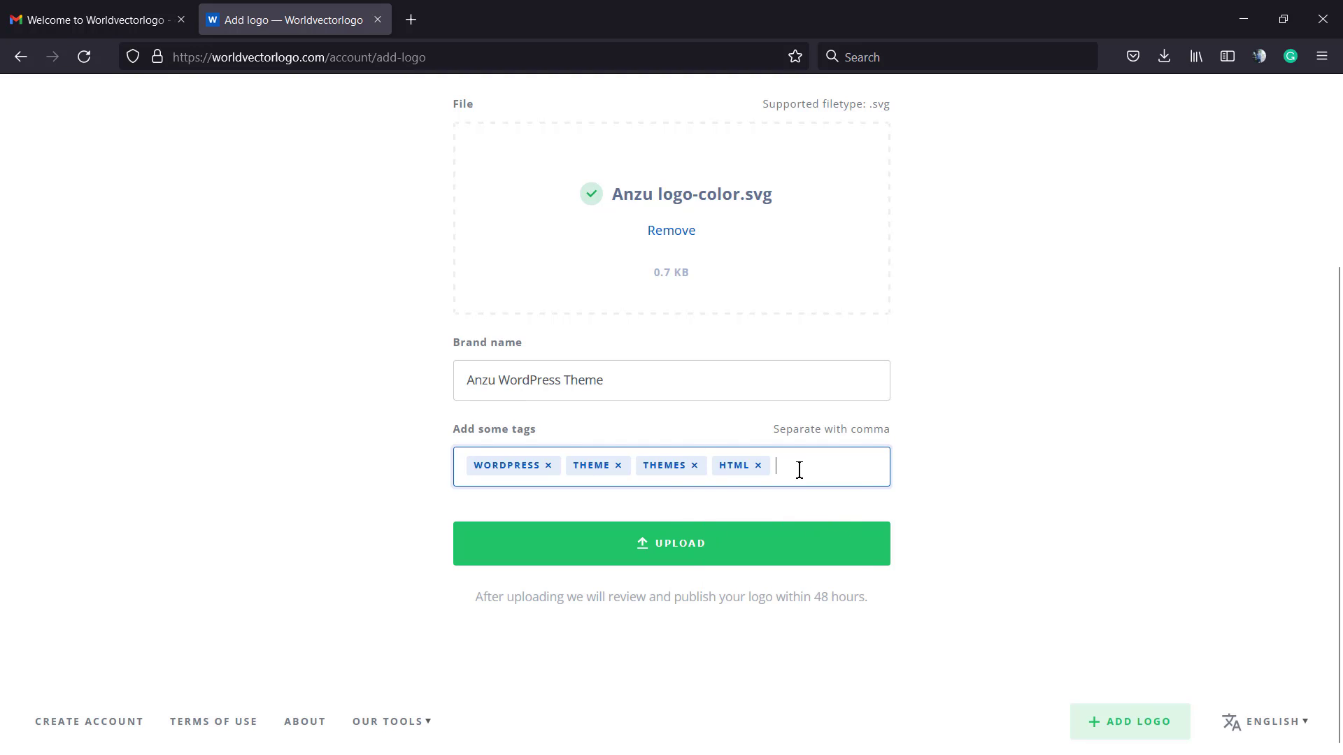
type("tech")
left_click(862, 504)
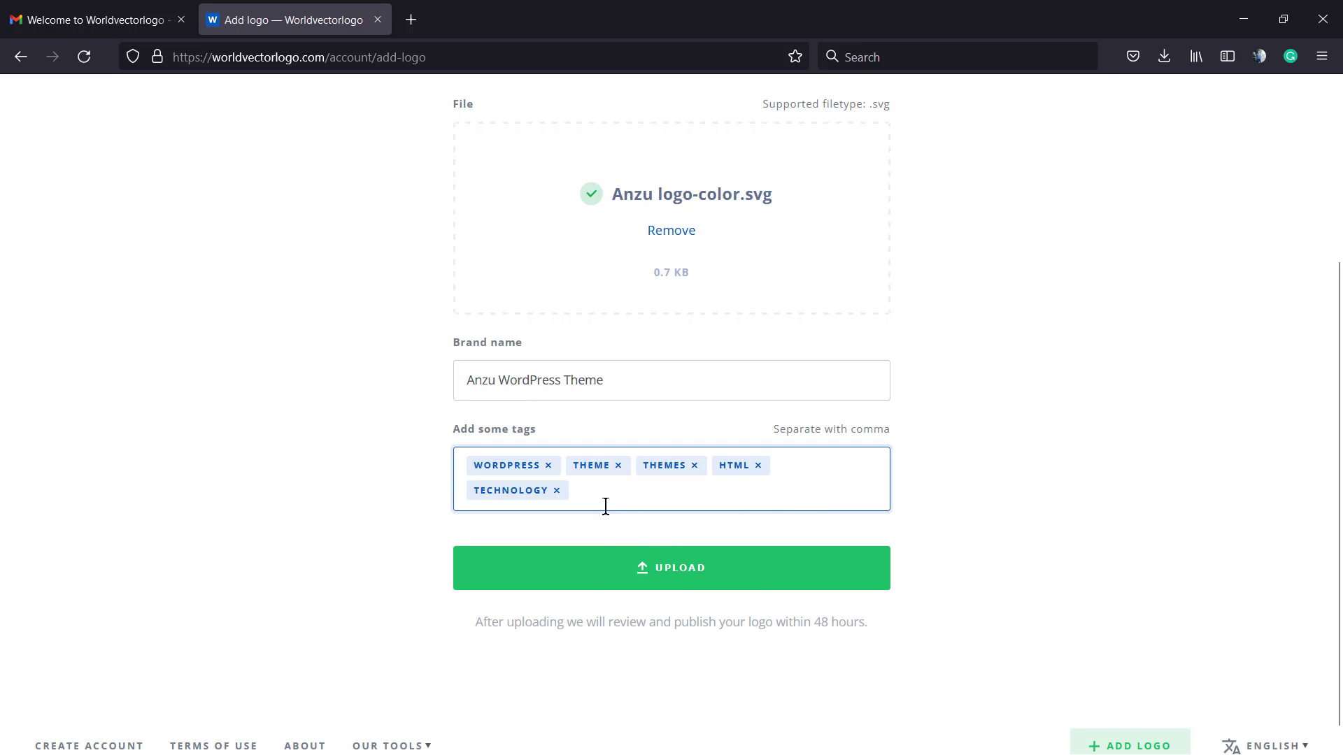
Upload and preview the Anzu WordPress Theme logo, then submit it for review
left_click(640, 577)
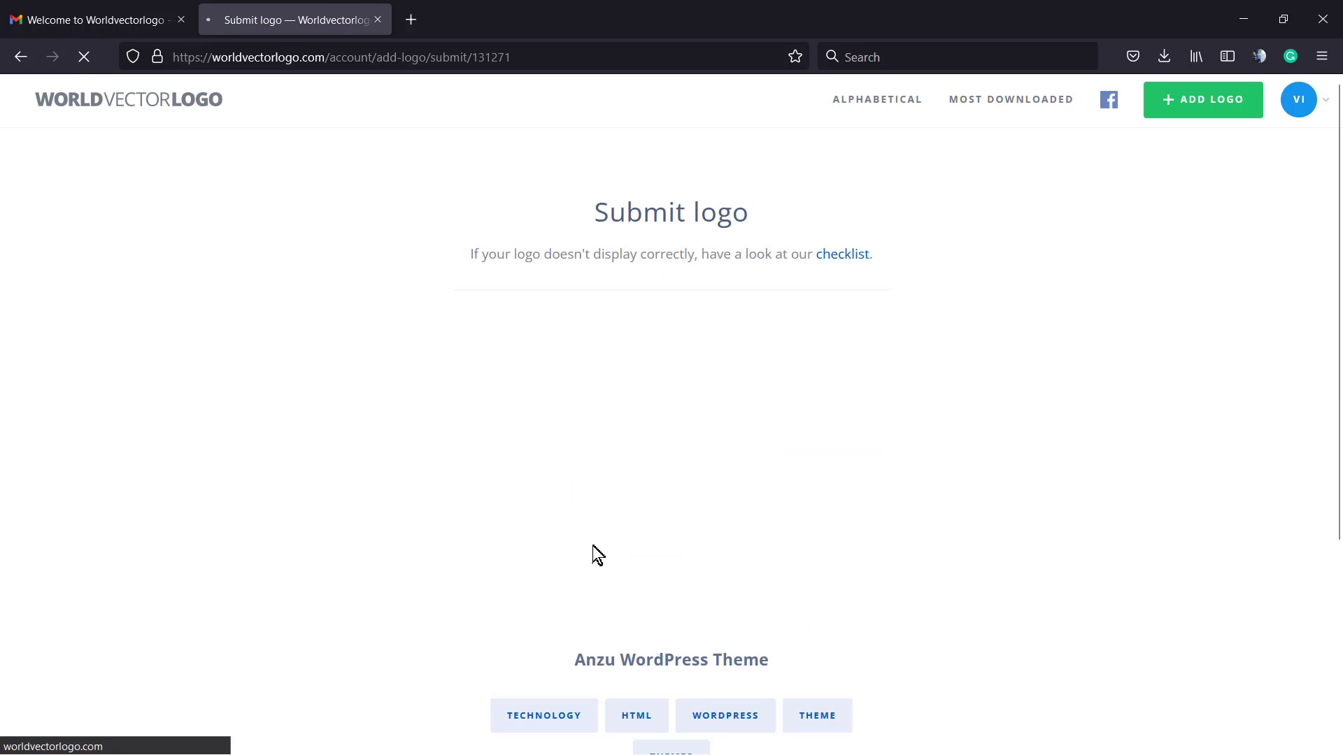
scroll(424, 389, "down", 1)
scroll(426, 389, "down", 2)
scroll(424, 389, "down", 2)
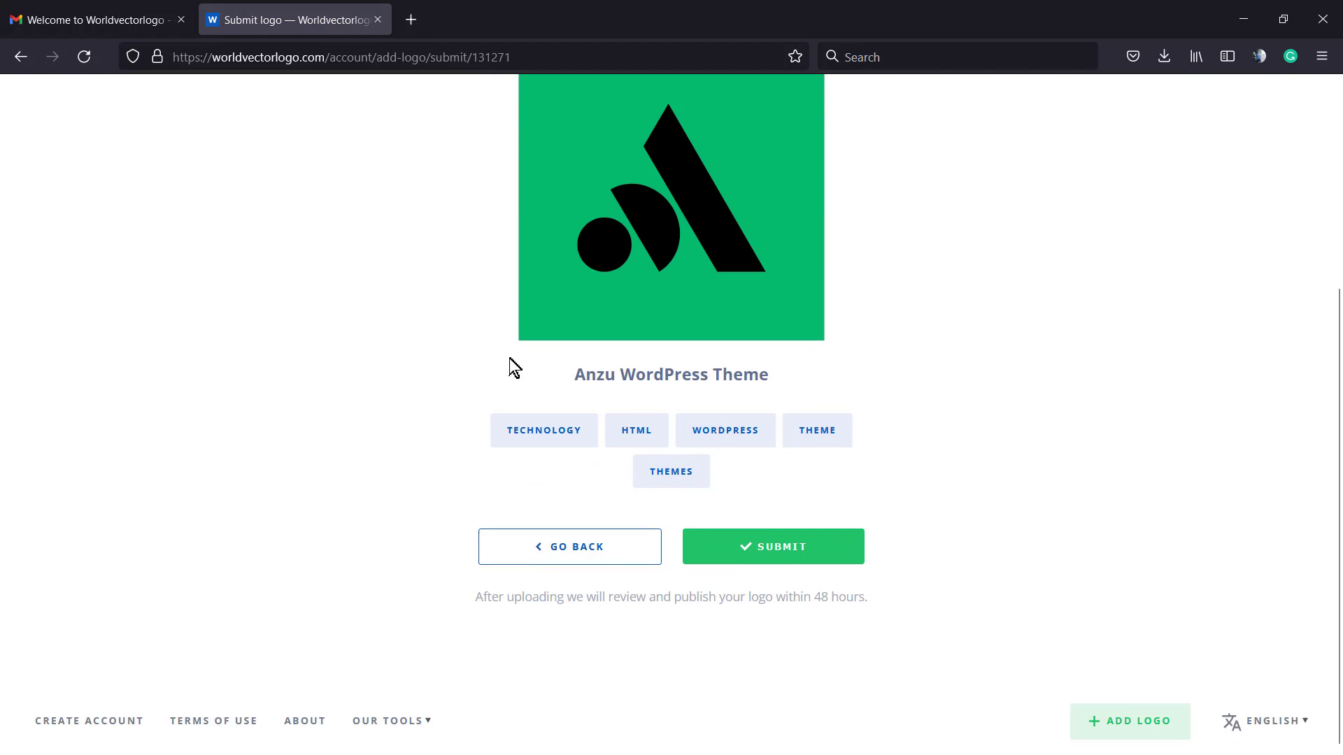
left_click(780, 556)
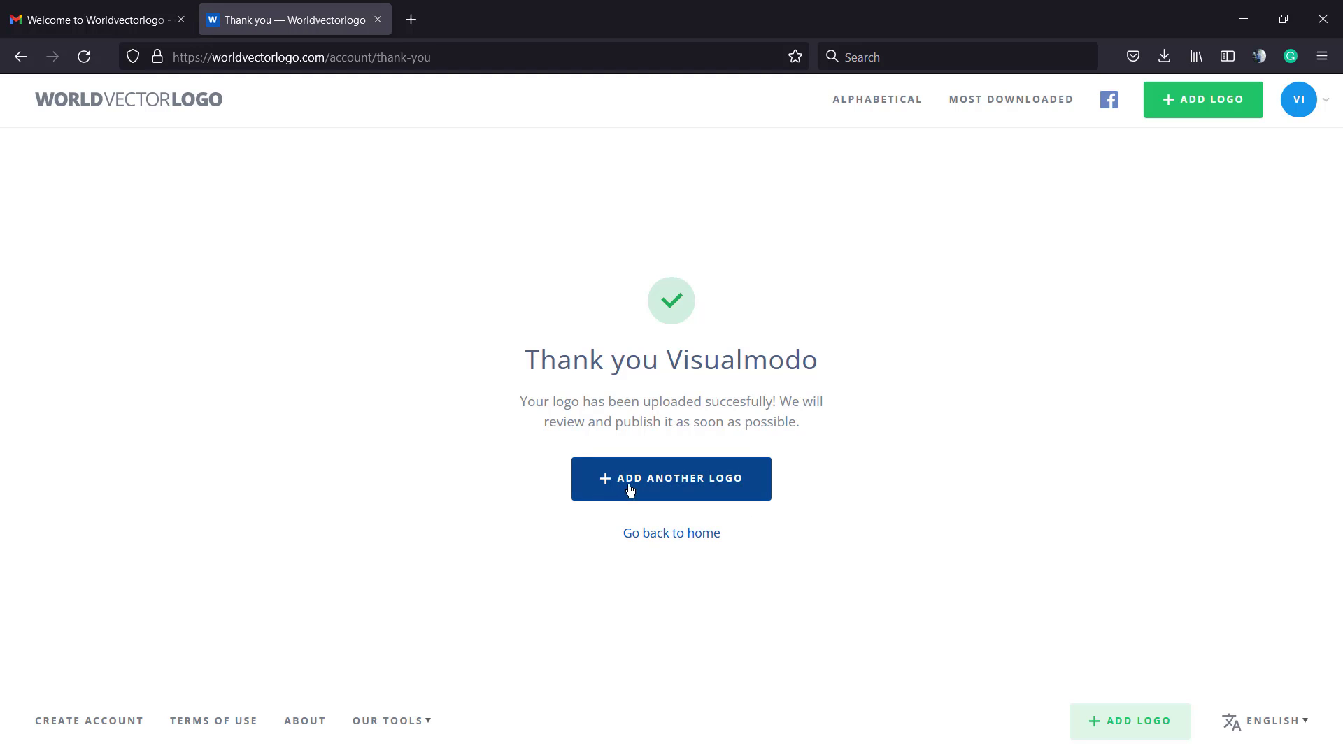
Go home, browse Latest Downloads and Random Vector Logos, reload, and open the Alphabetical index
left_click(670, 538)
scroll(603, 459, "down", 2)
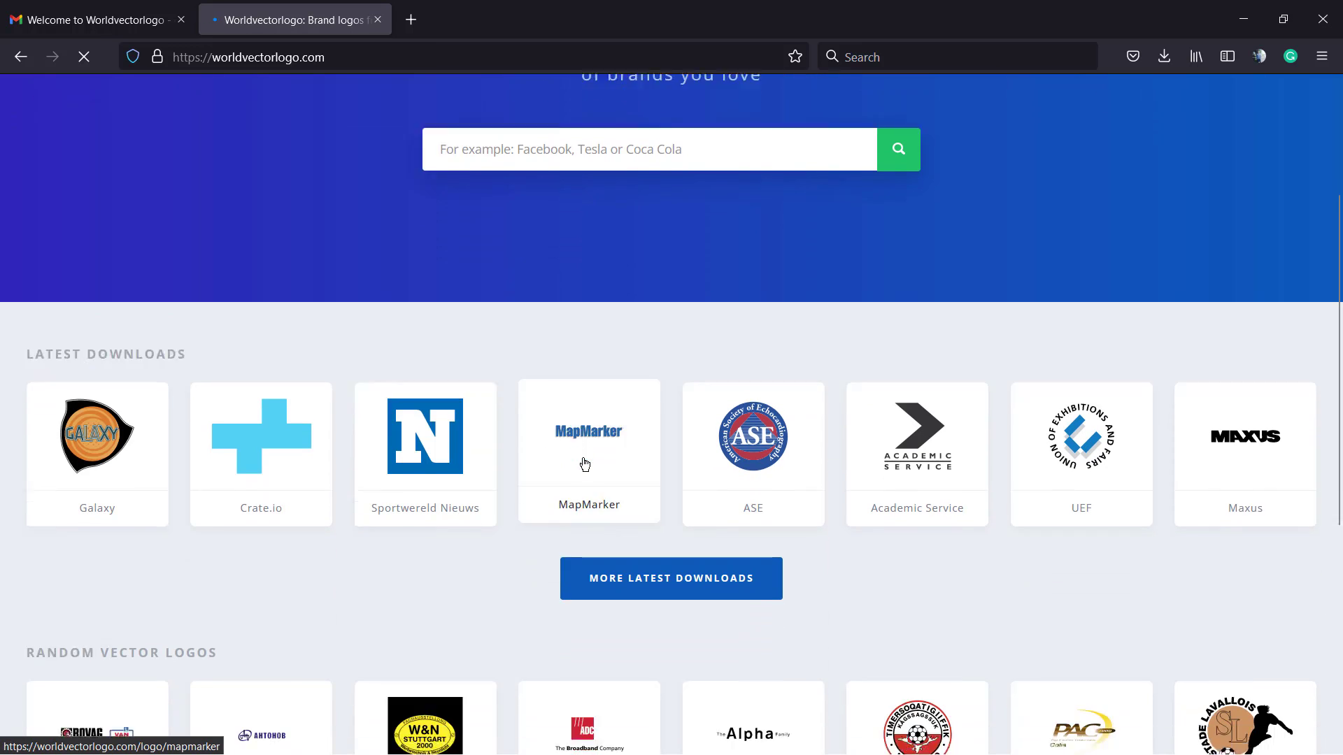
scroll(584, 465, "down", 2)
scroll(530, 555, "down", 1)
scroll(530, 555, "down", 1)
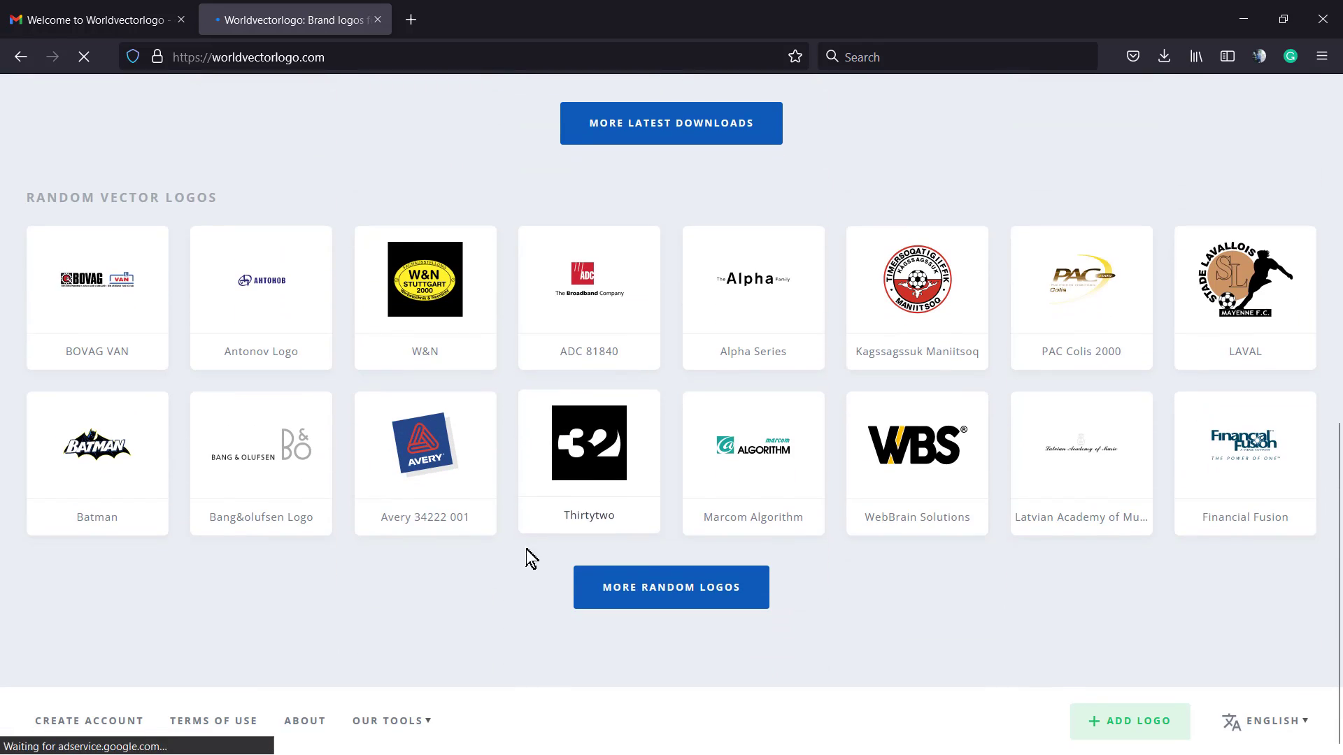
scroll(794, 527, "up", 1)
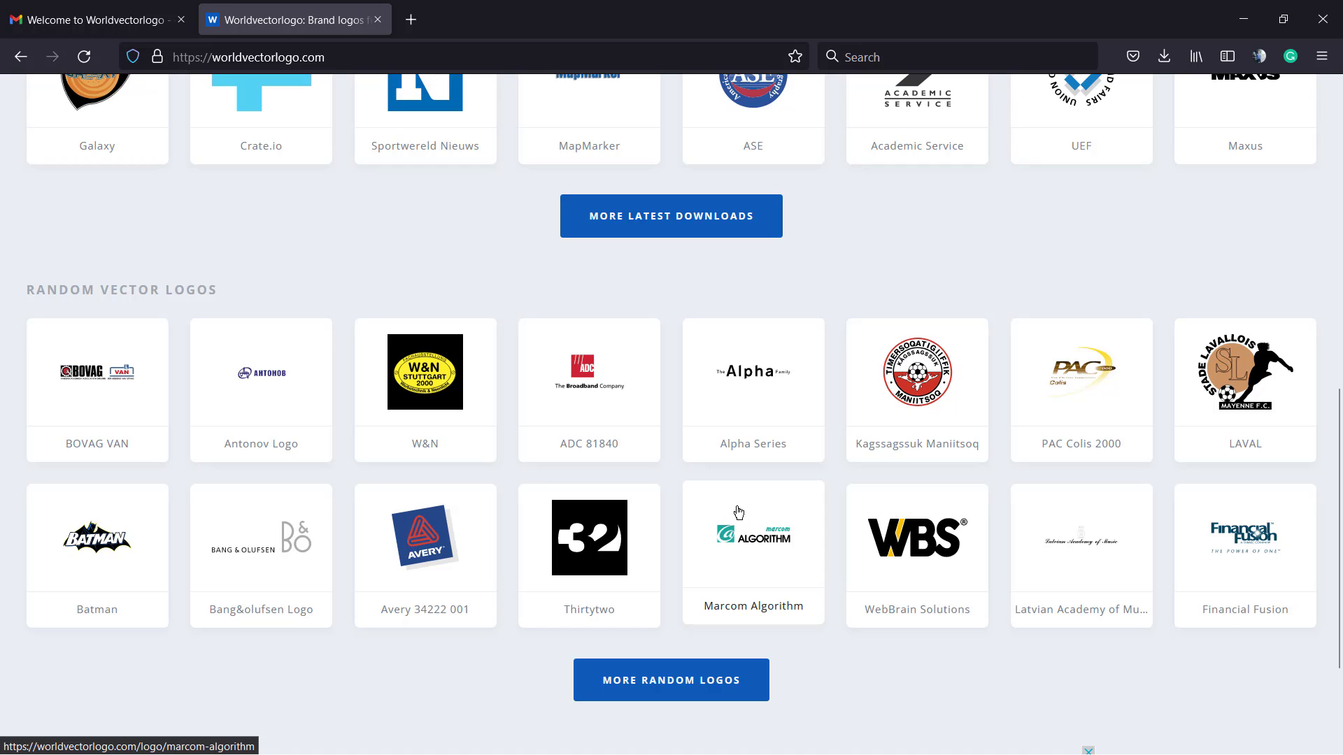
scroll(738, 512, "up", 3)
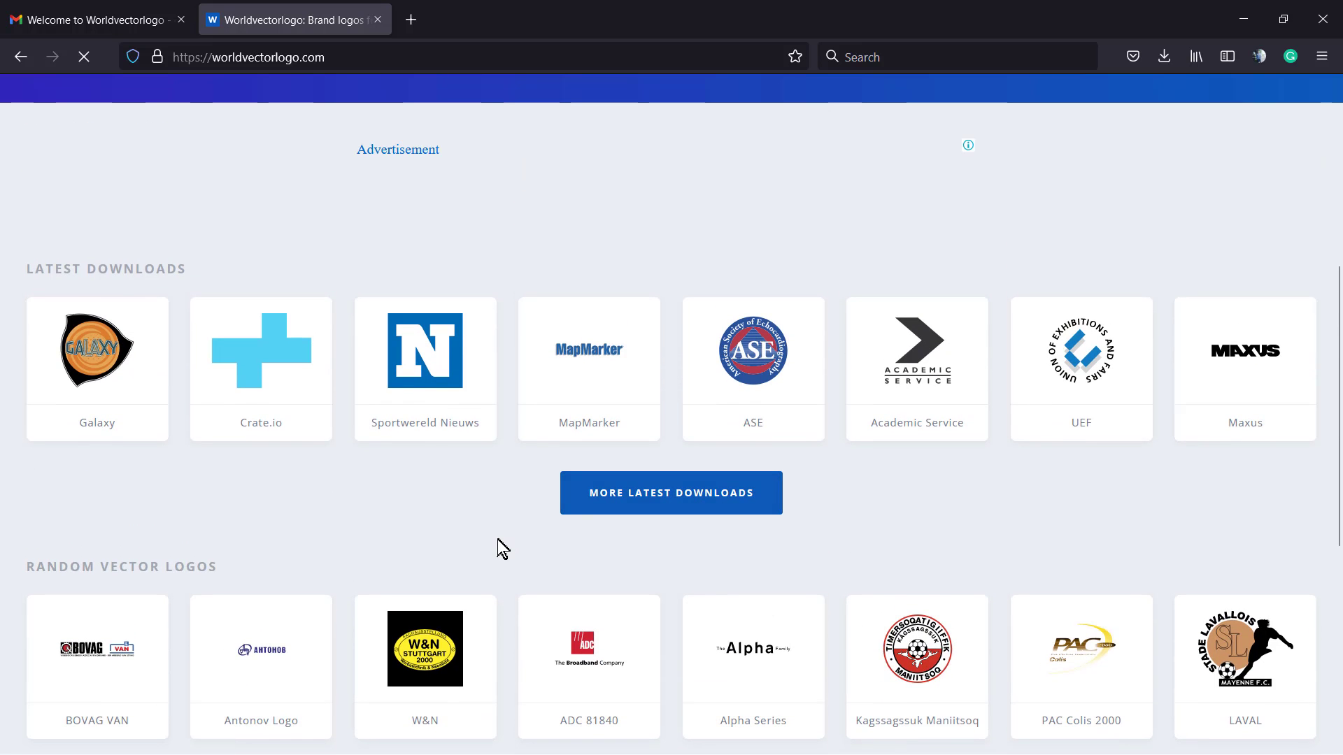
scroll(495, 532, "up", 4)
scroll(533, 458, "down", 1)
scroll(525, 462, "up", 1)
scroll(524, 465, "down", 5)
scroll(524, 465, "down", 3)
scroll(523, 465, "down", 1)
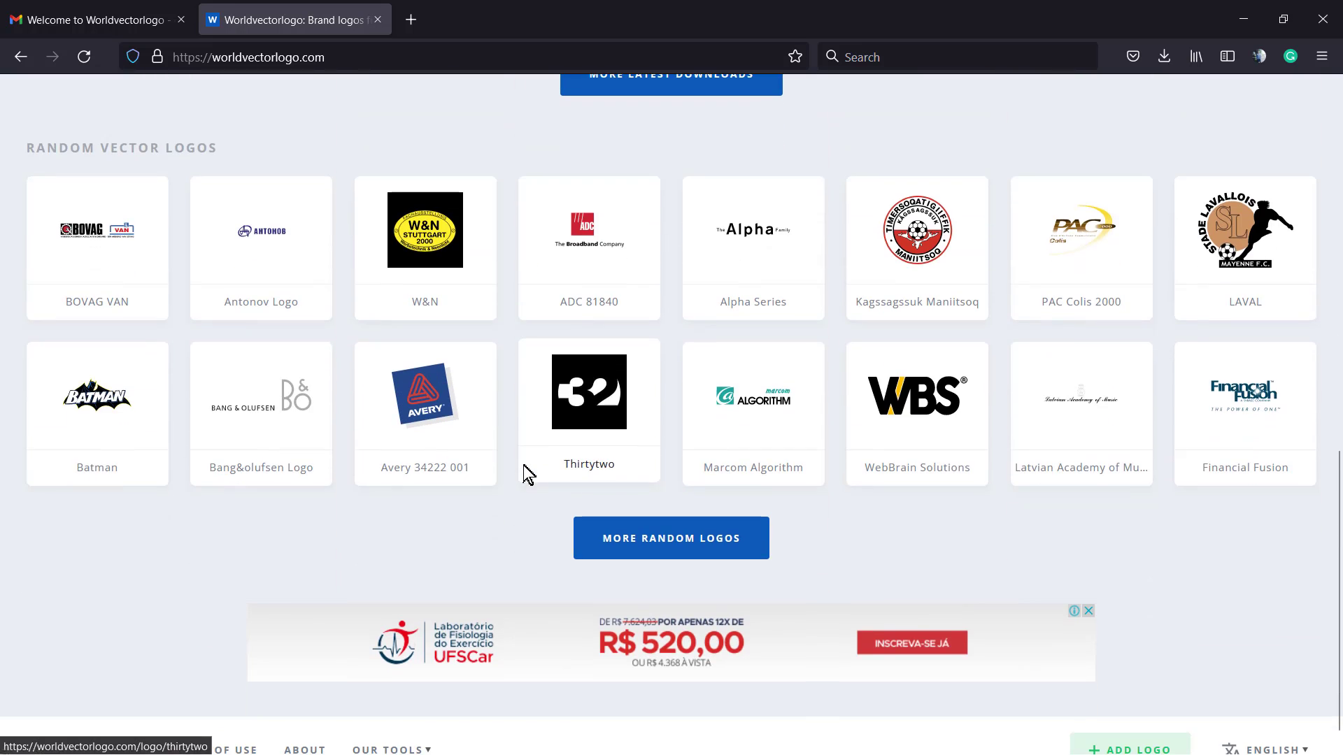
scroll(524, 466, "up", 2)
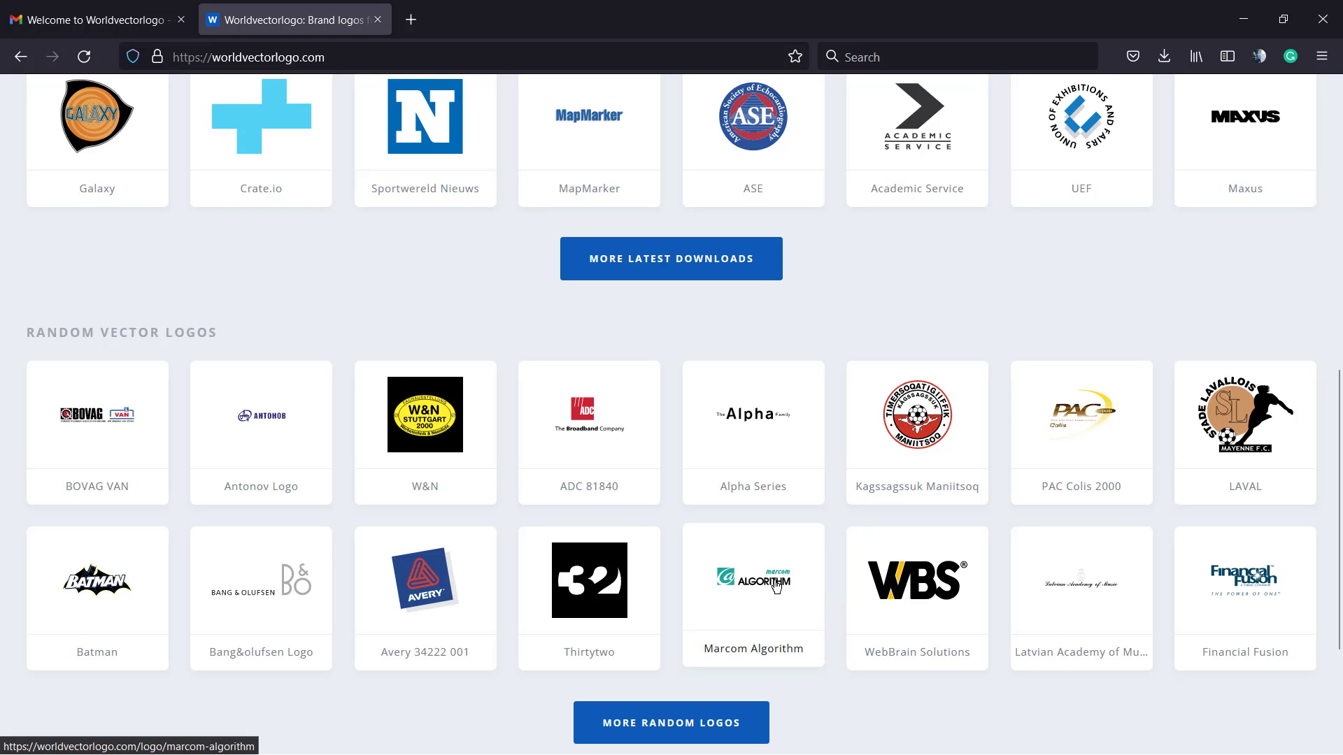
scroll(777, 587, "down", 2)
scroll(381, 549, "up", 1)
scroll(378, 538, "up", 8)
scroll(379, 538, "up", 1)
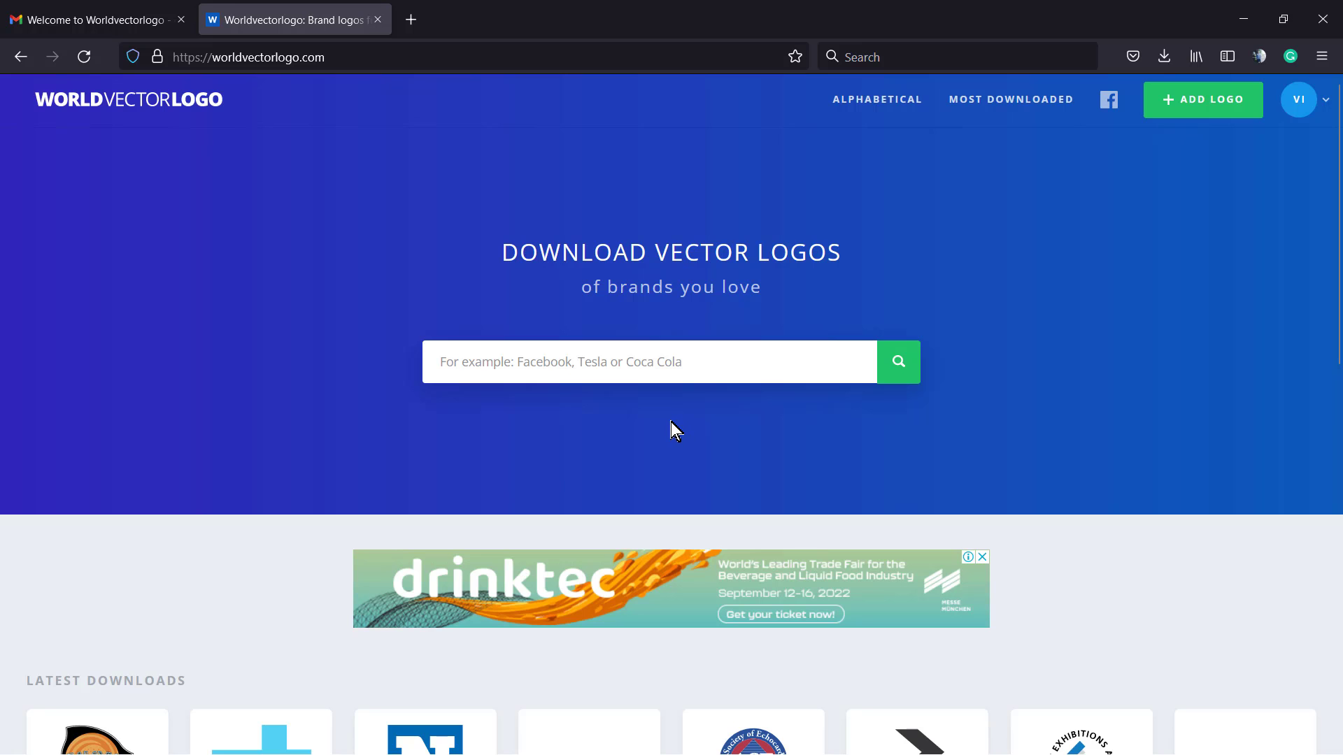
scroll(663, 423, "down", 5)
scroll(664, 423, "down", 3)
scroll(658, 428, "up", 8)
key("F5")
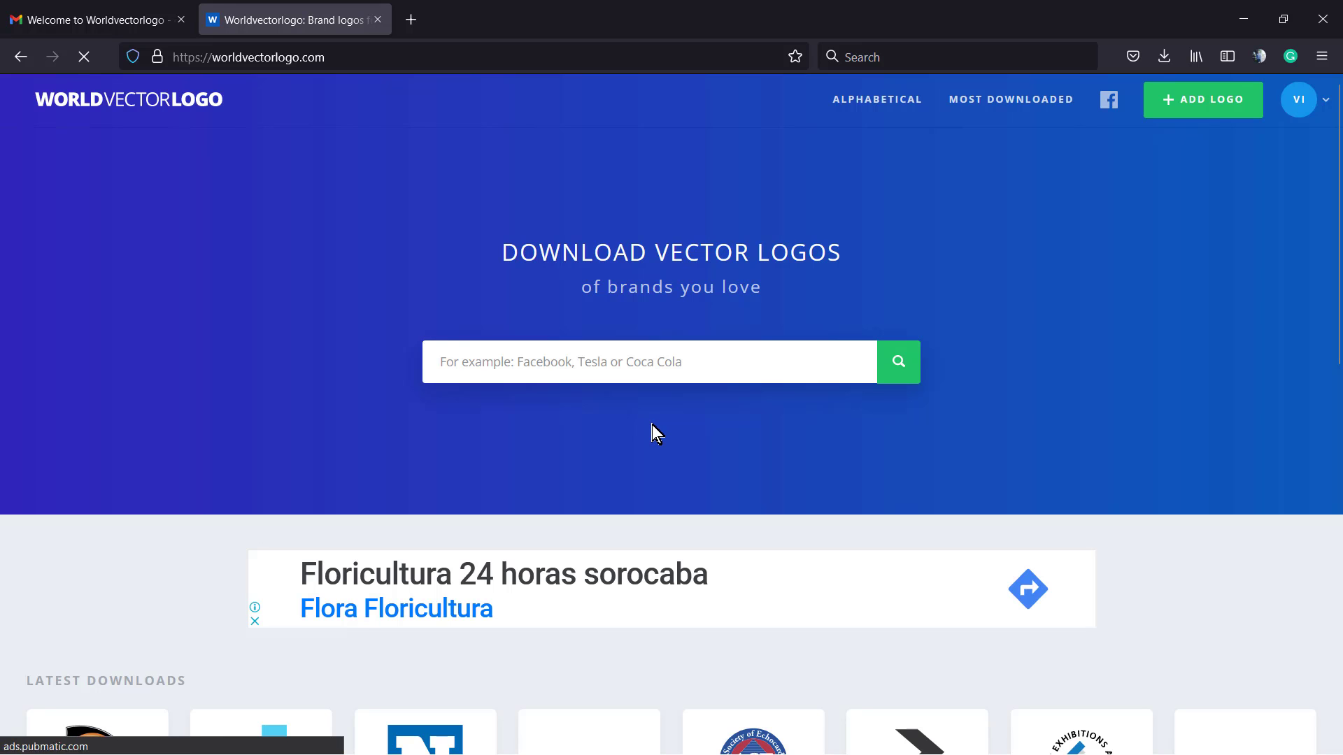
scroll(651, 425, "down", 5)
scroll(651, 424, "down", 3)
scroll(652, 425, "down", 2)
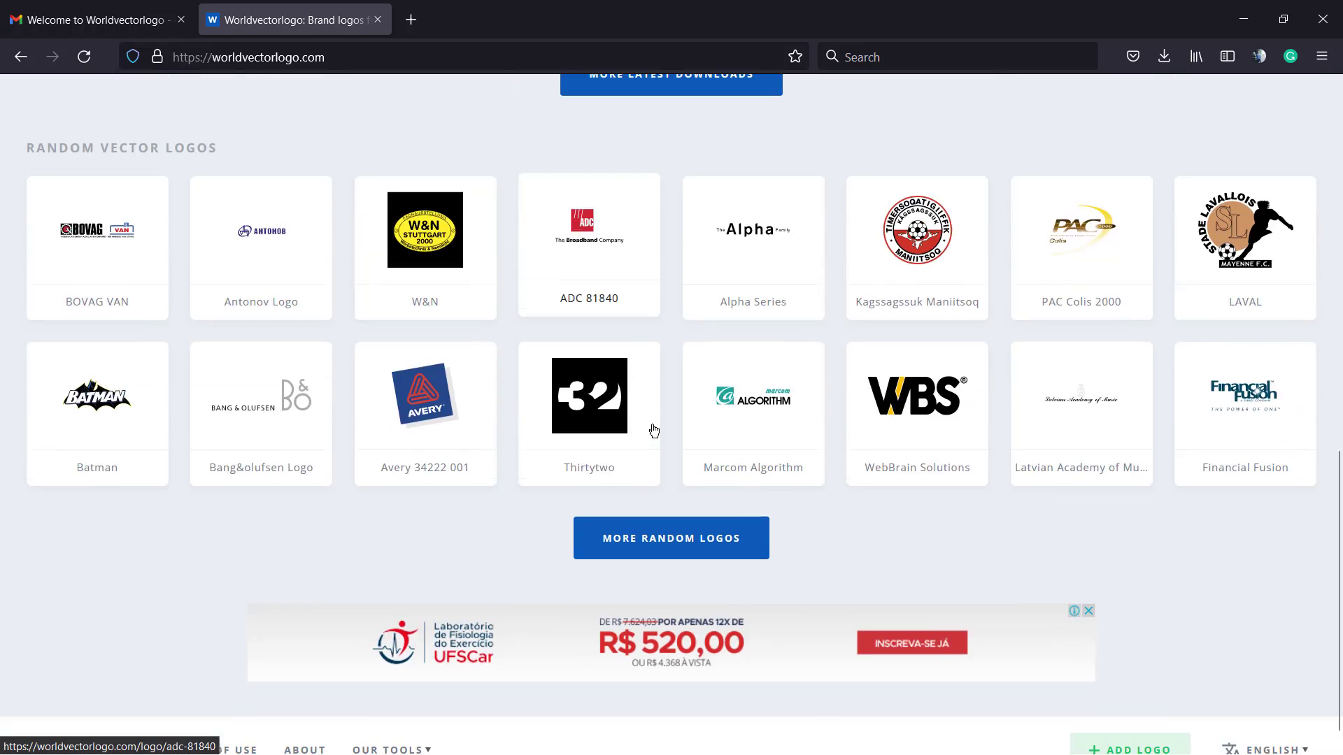
scroll(651, 442, "up", 3)
scroll(651, 477, "up", 5)
left_click(837, 112)
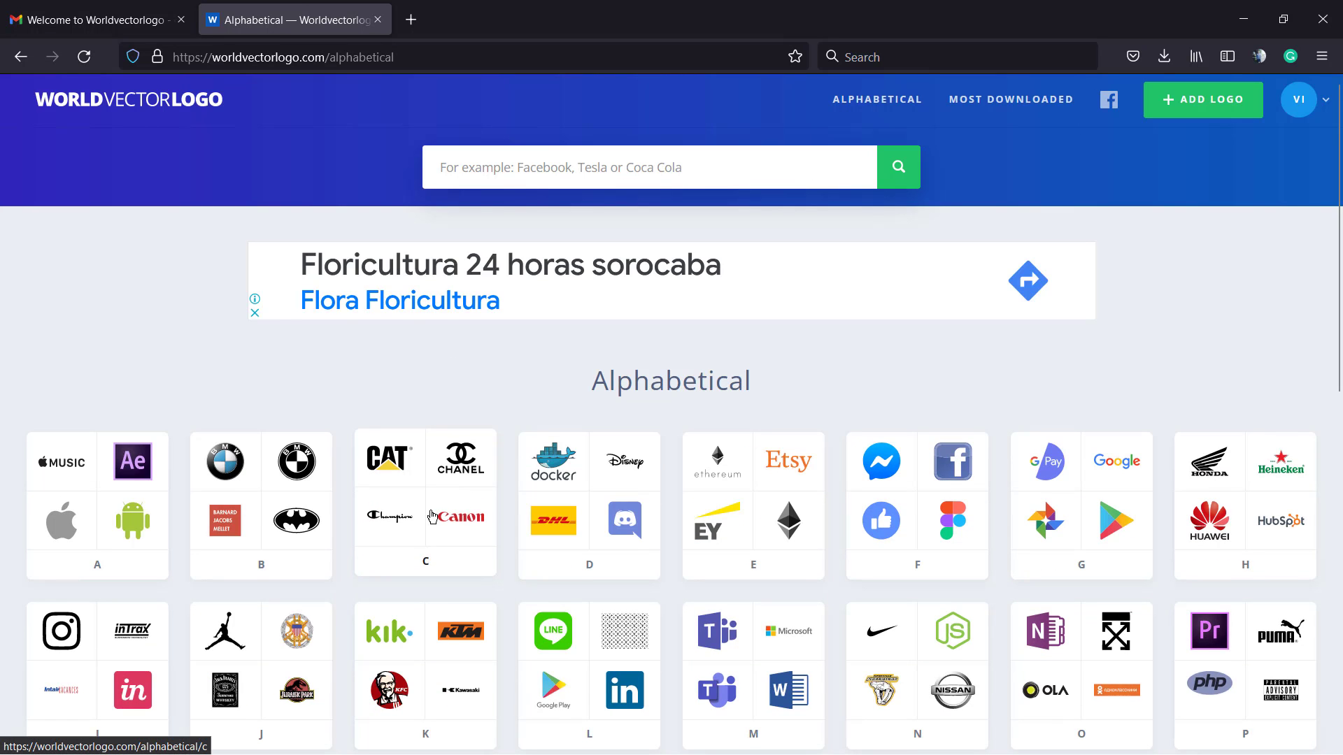
Open the C logos (Coca Cola, Chanel, CNN) and continue to page 2
left_click(431, 517)
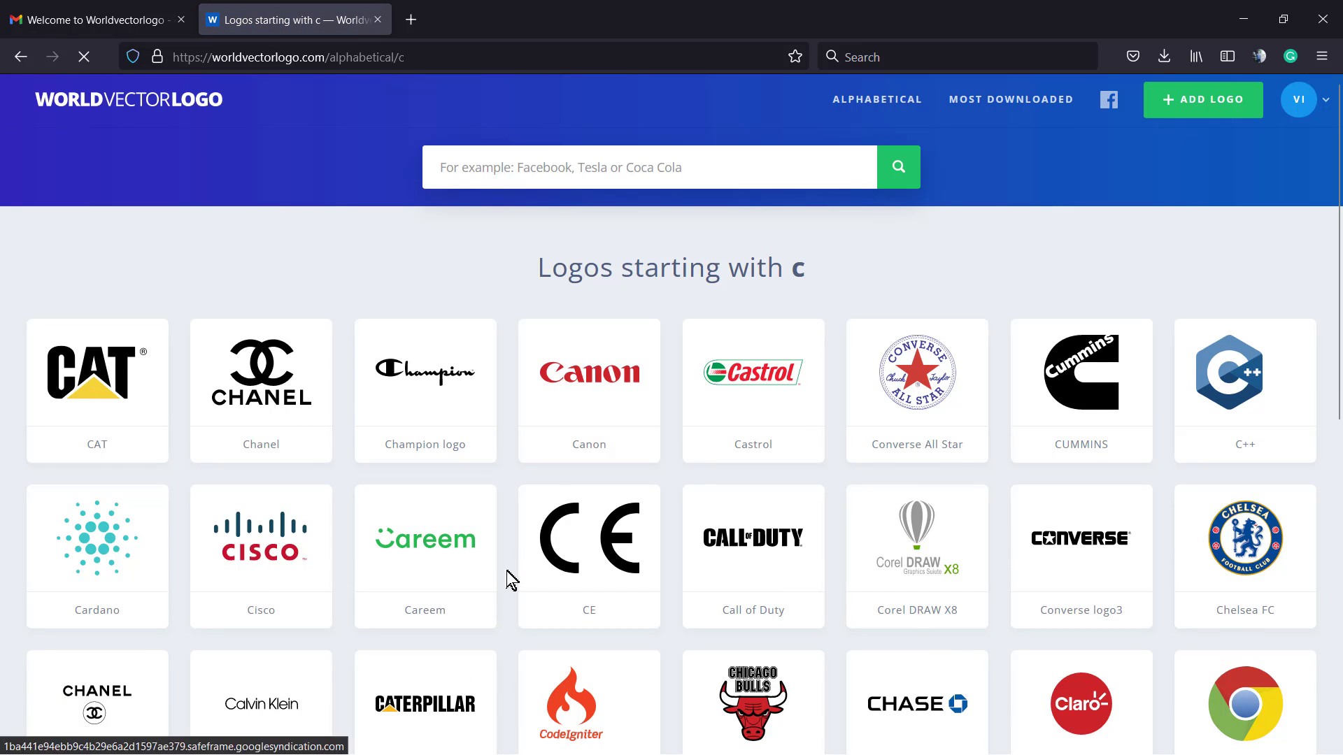
scroll(443, 542, "down", 3)
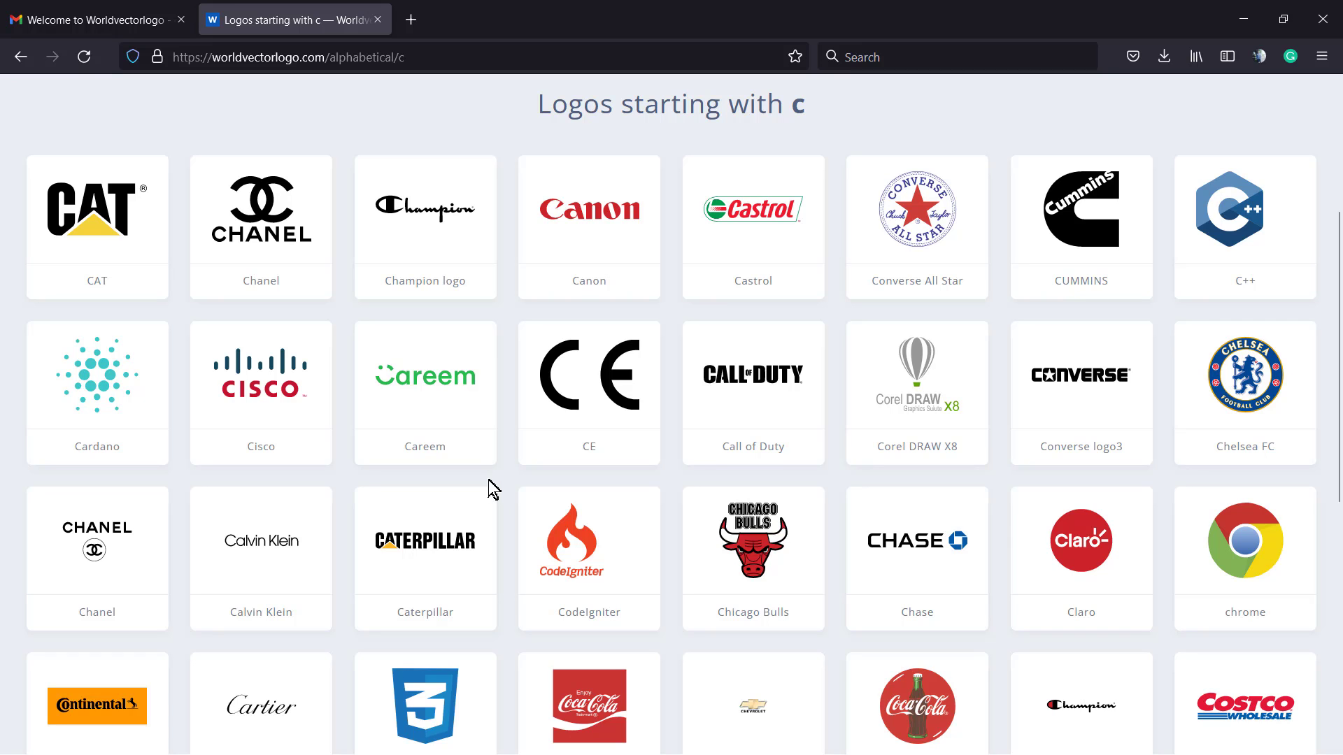
scroll(488, 487, "down", 1)
scroll(490, 486, "up", 3)
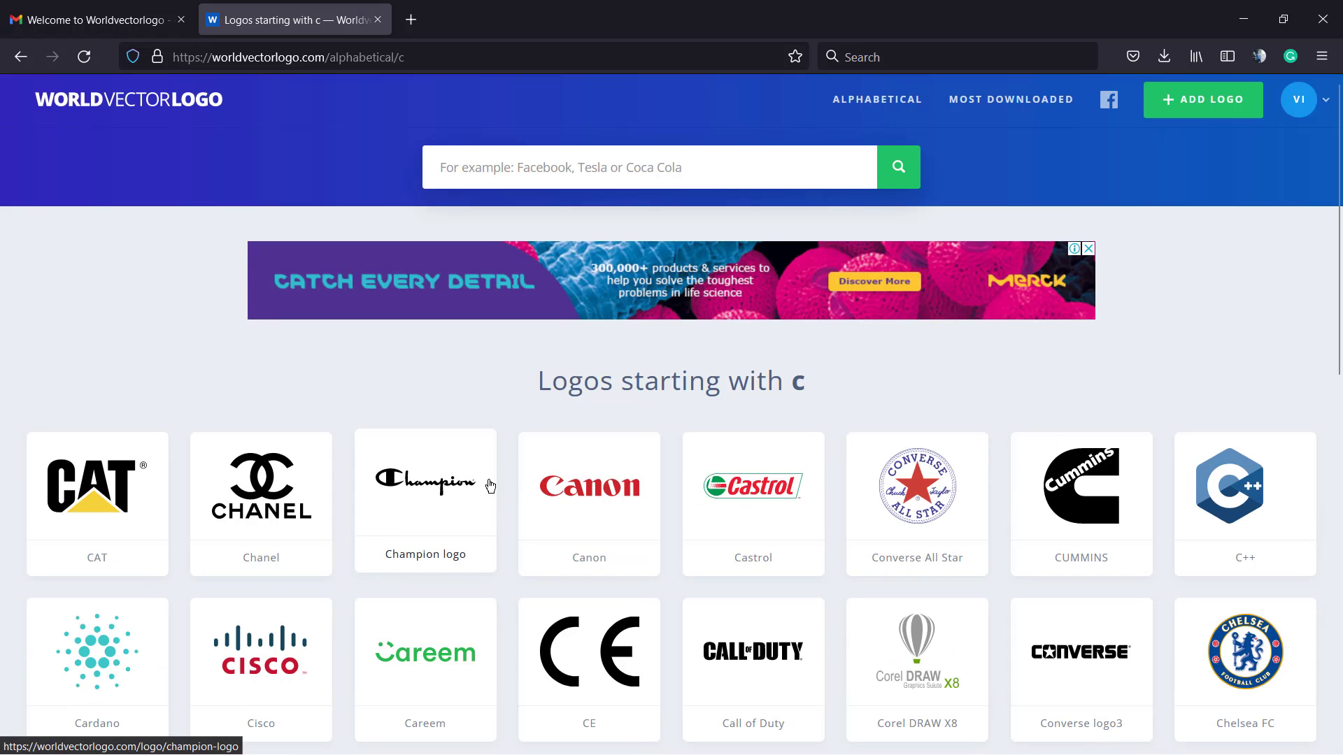
scroll(488, 484, "down", 3)
scroll(489, 484, "down", 1)
scroll(488, 486, "down", 1)
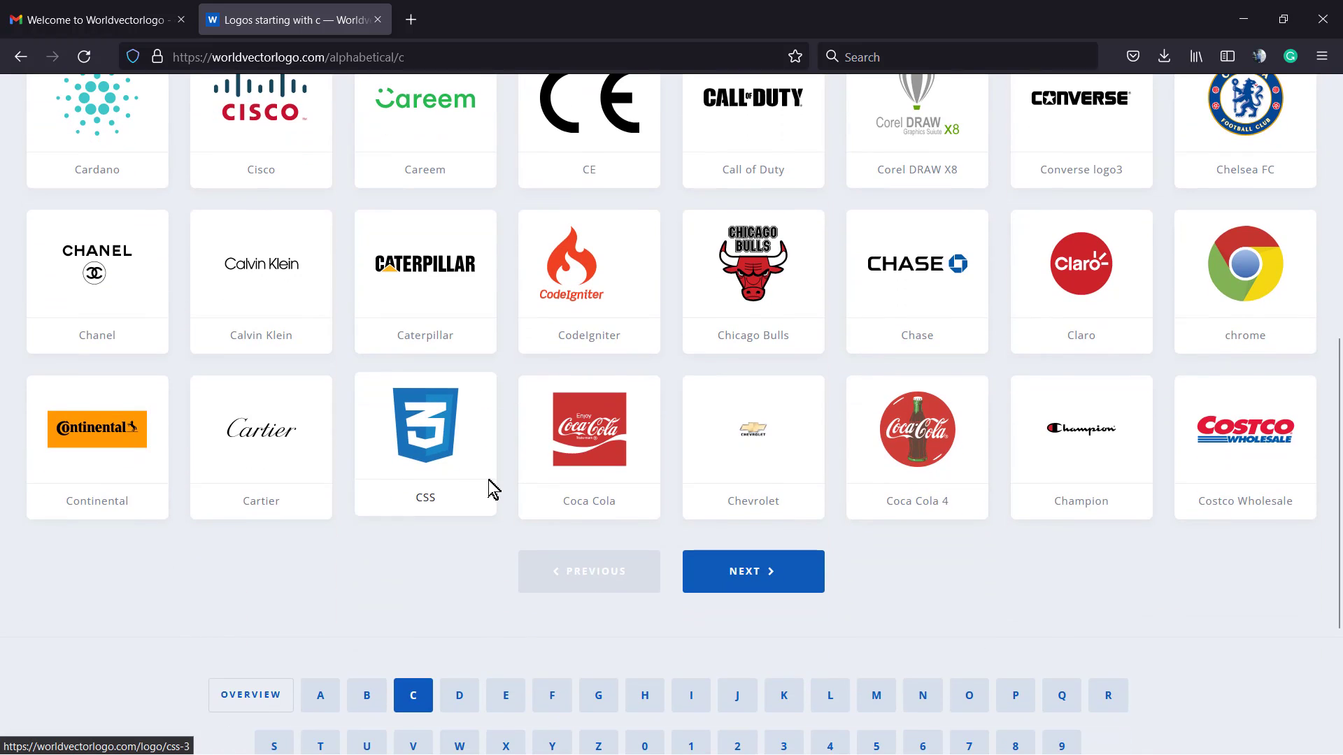
left_click(689, 576)
scroll(511, 585, "up", 2)
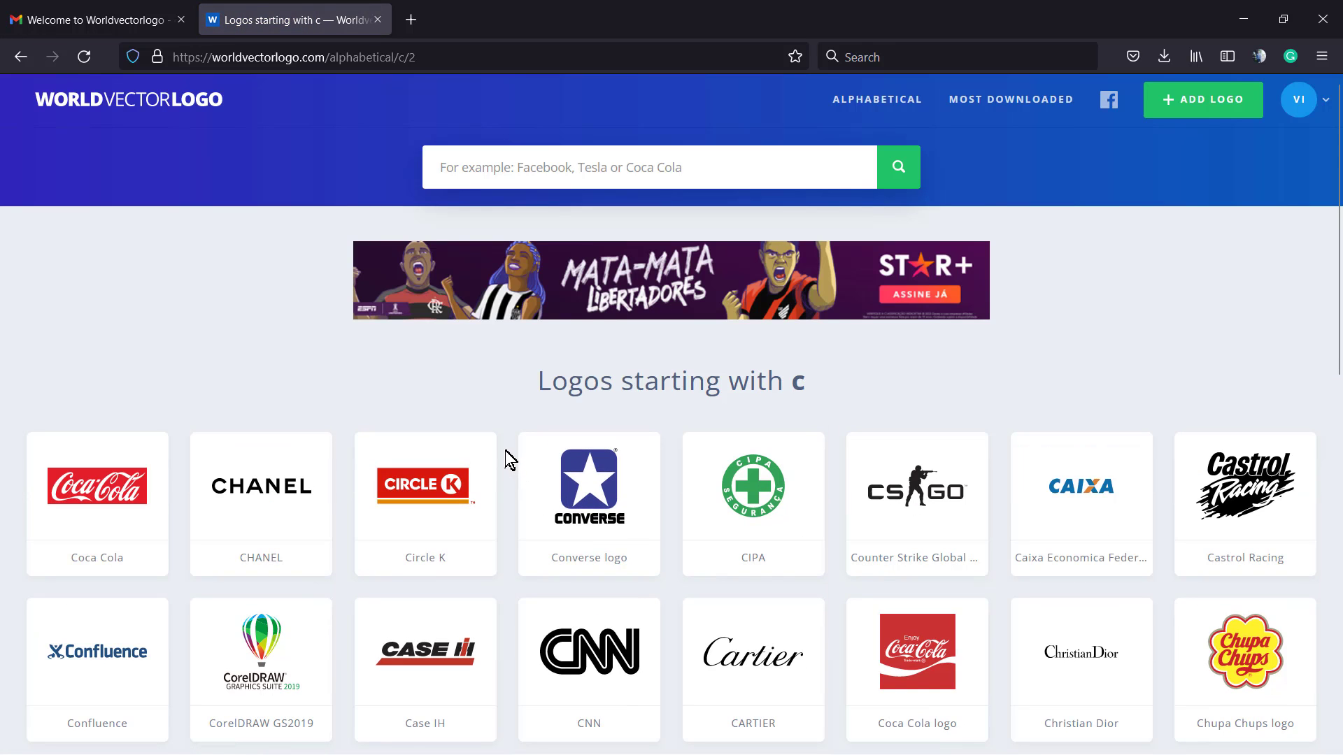
scroll(494, 466, "down", 3)
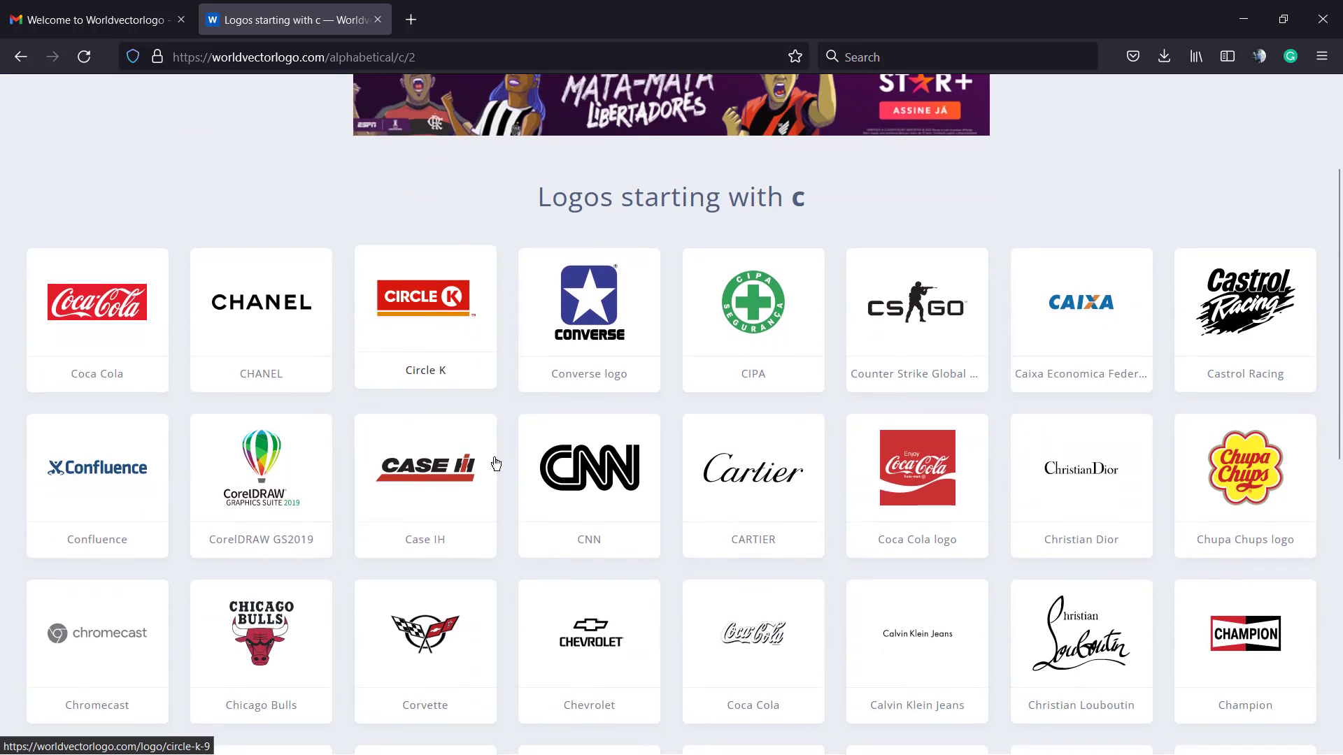
scroll(494, 465, "down", 3)
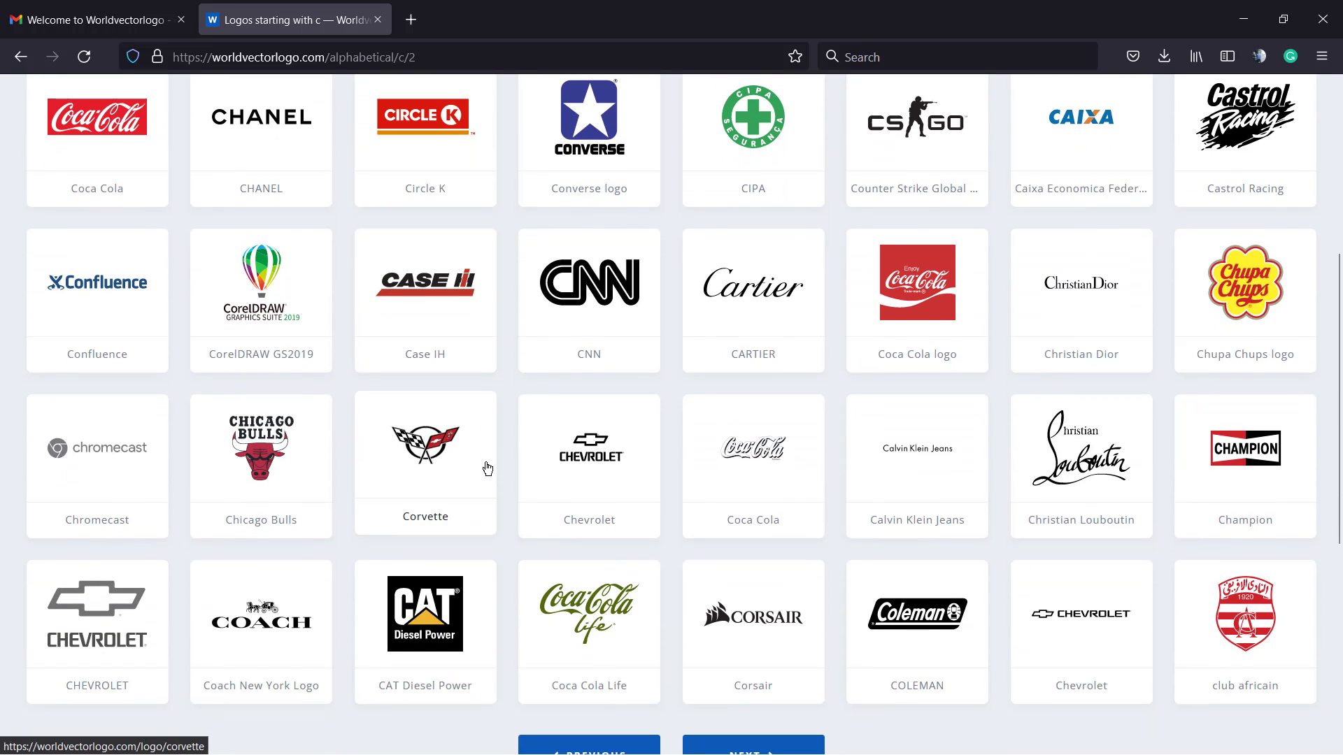
scroll(495, 559, "up", 3)
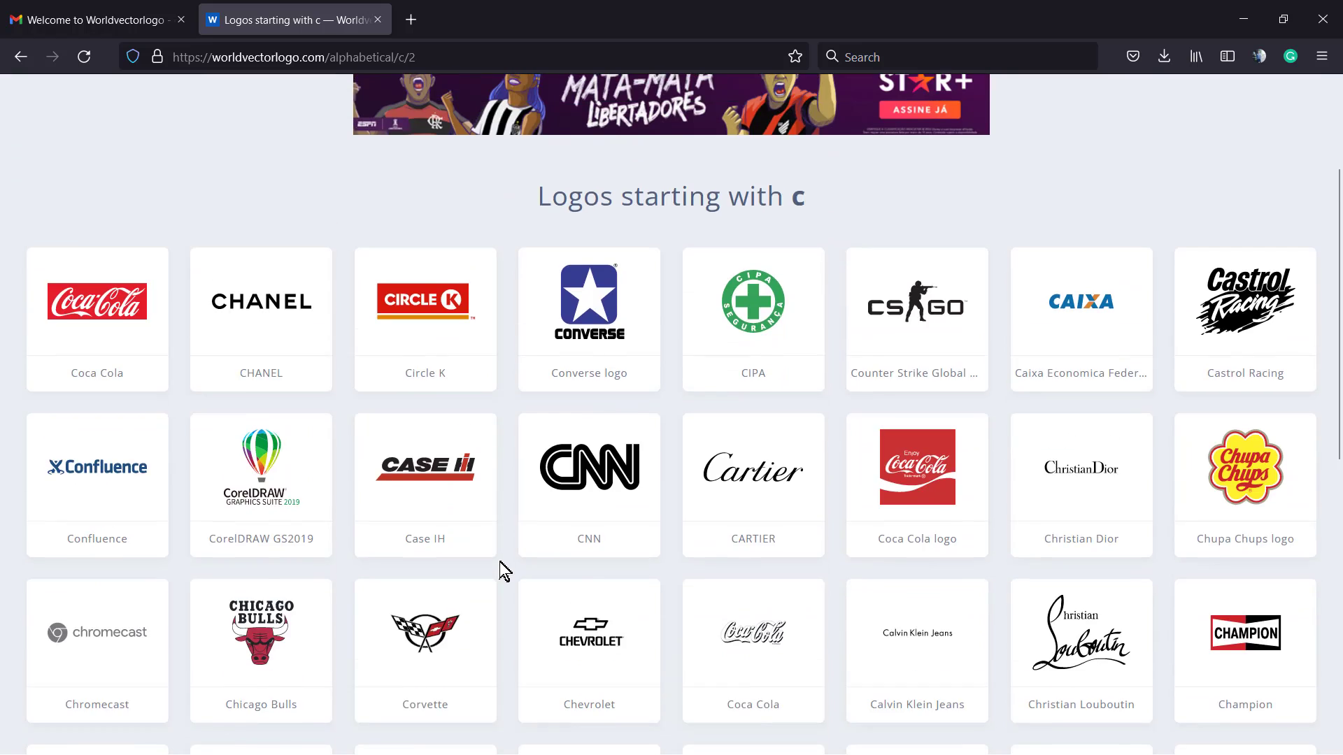
scroll(499, 572, "up", 3)
scroll(501, 577, "down", 3)
scroll(501, 587, "down", 3)
scroll(501, 588, "up", 3)
scroll(500, 588, "down", 3)
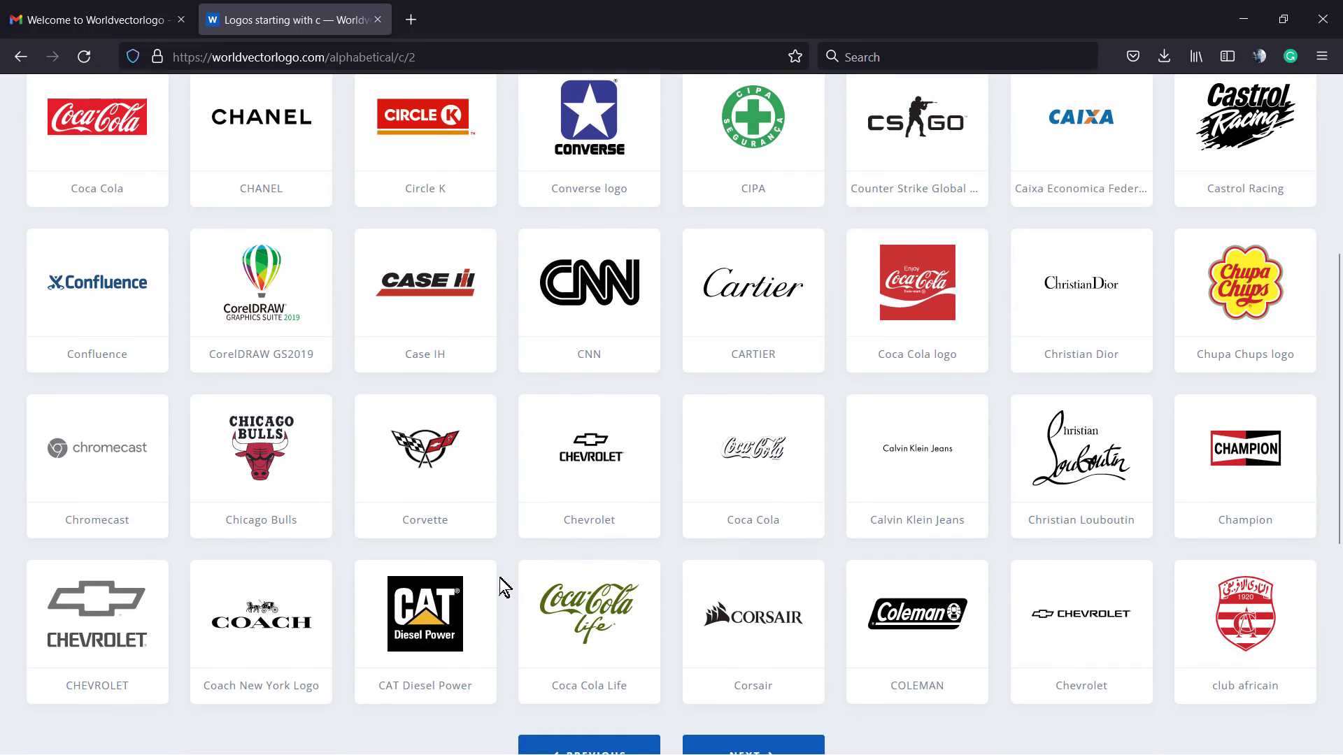